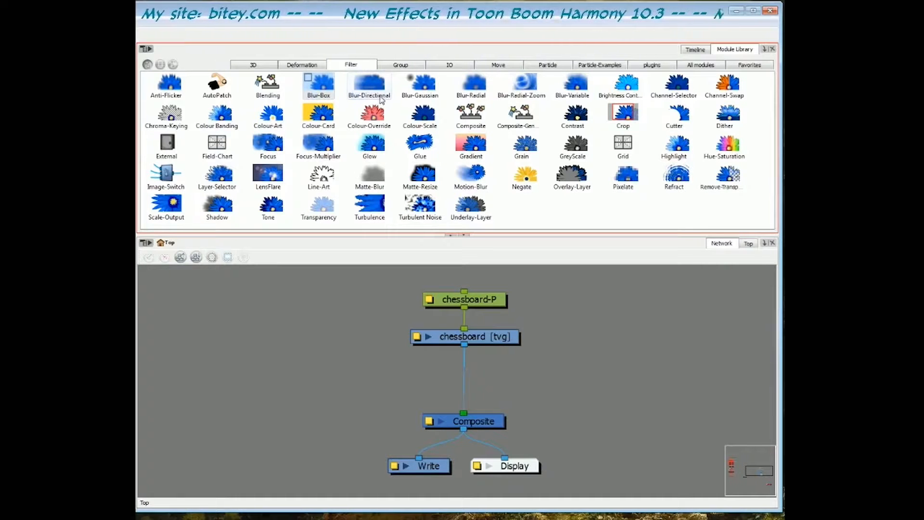
click(380, 100)
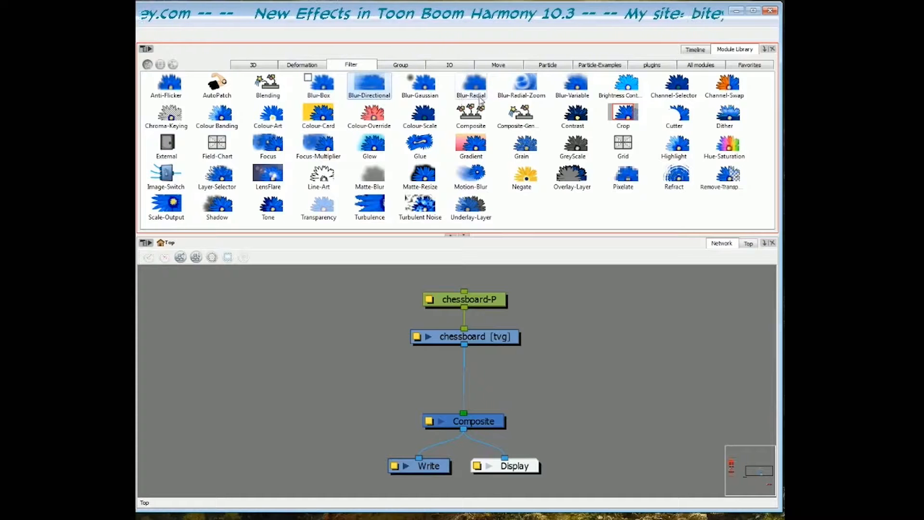
click(481, 99)
click(584, 98)
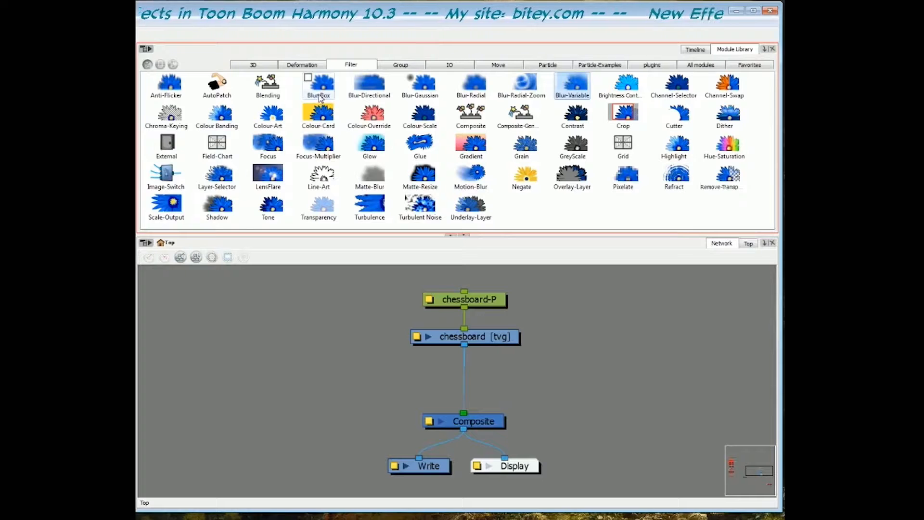
click(319, 97)
click(428, 98)
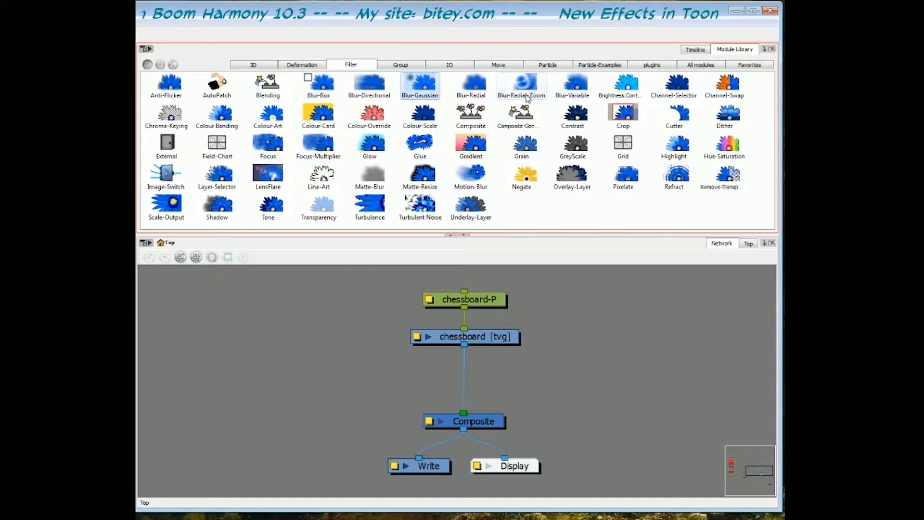
click(528, 99)
Add a Blur-Box module to the network and insert it between the chessboard drawing and the Composite
click(323, 92)
drag(323, 93, 432, 382)
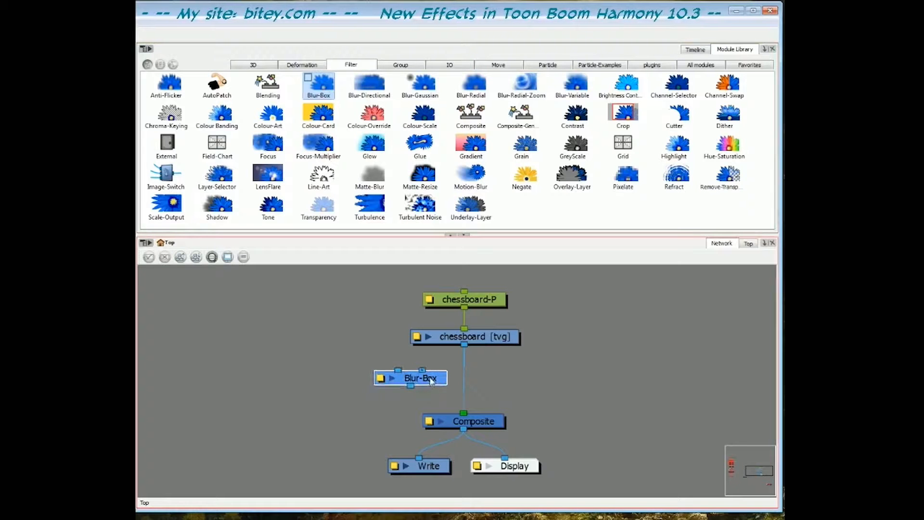
drag(481, 366, 491, 362)
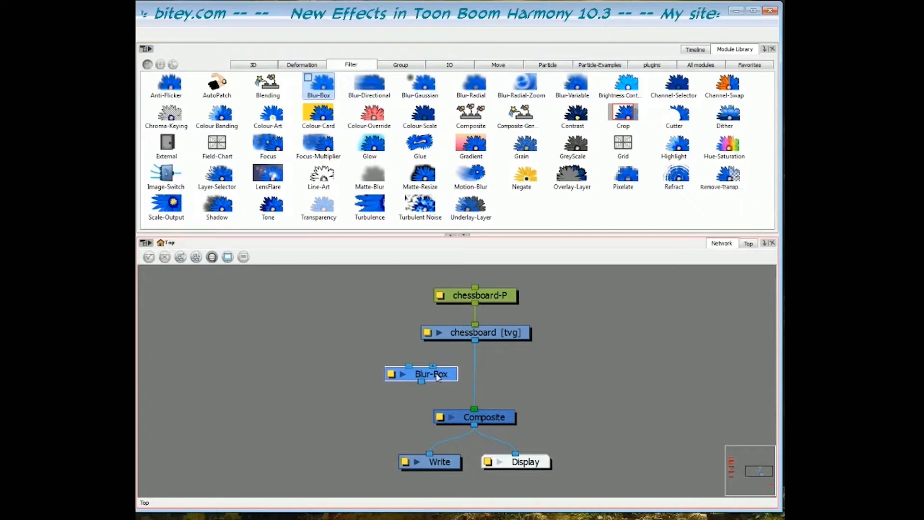
drag(439, 376, 484, 379)
drag(544, 288, 544, 333)
drag(492, 377, 490, 380)
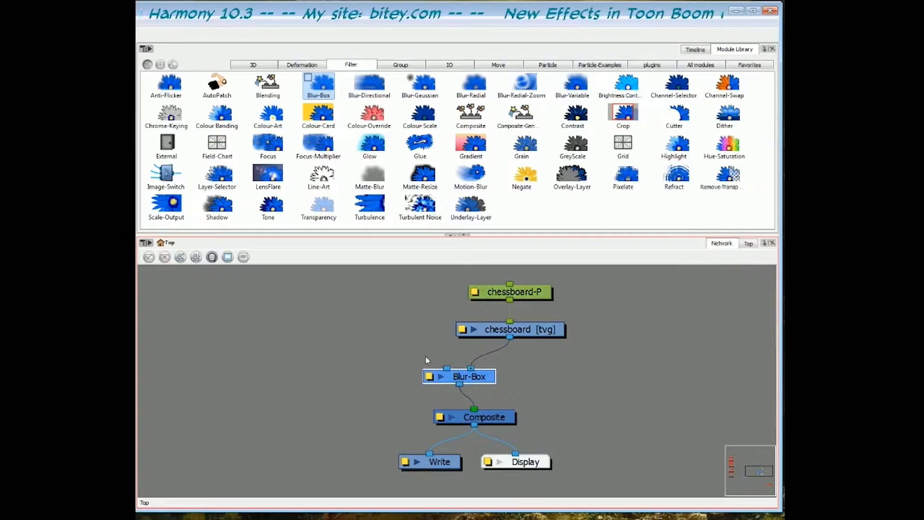
click(444, 364)
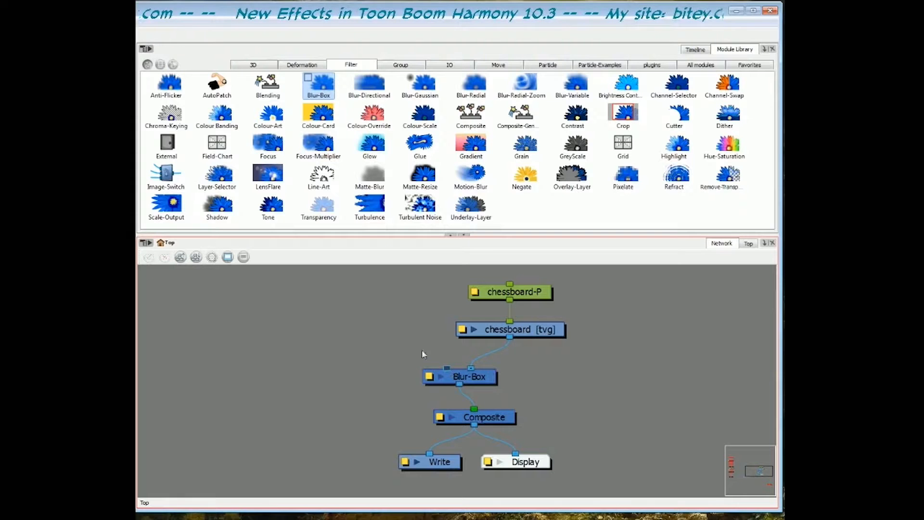
drag(488, 378, 493, 379)
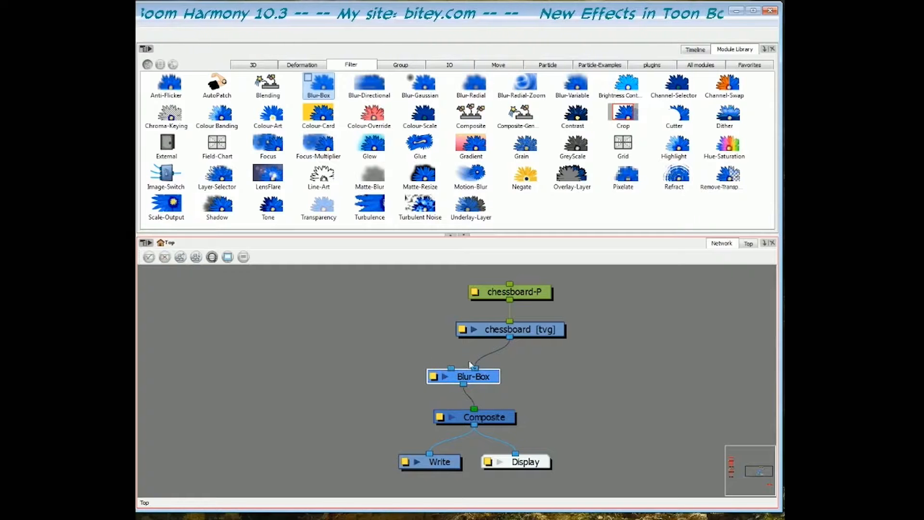
drag(495, 378, 507, 379)
Enlarge the layer properties area for the Blur-Box module and set its blur radius to 12
click(538, 374)
click(499, 378)
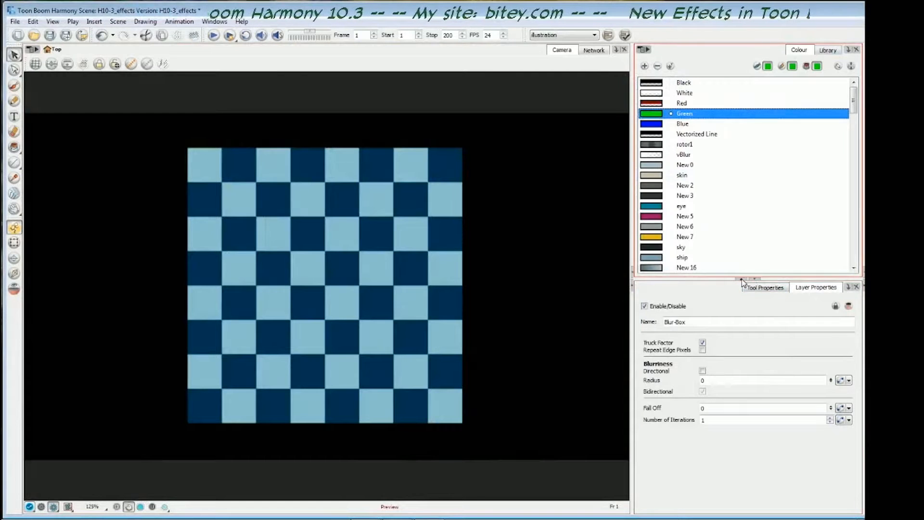
click(742, 280)
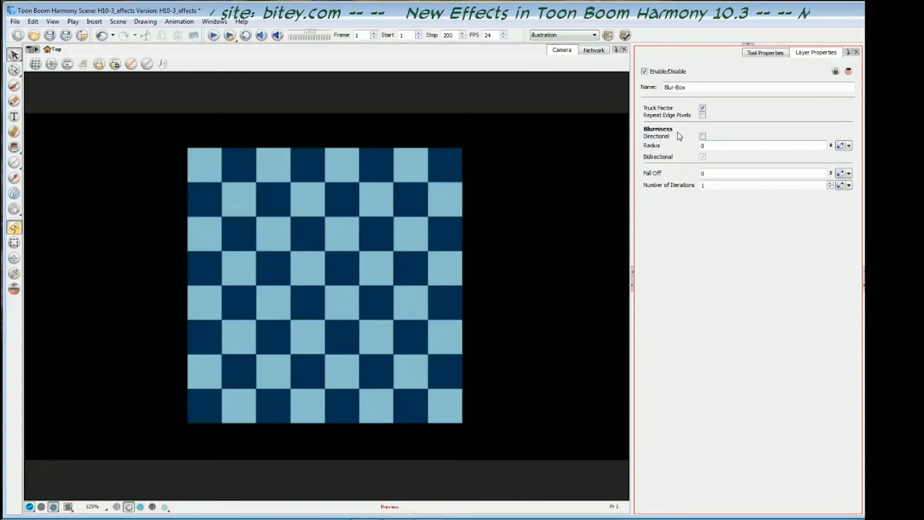
double_click(702, 145)
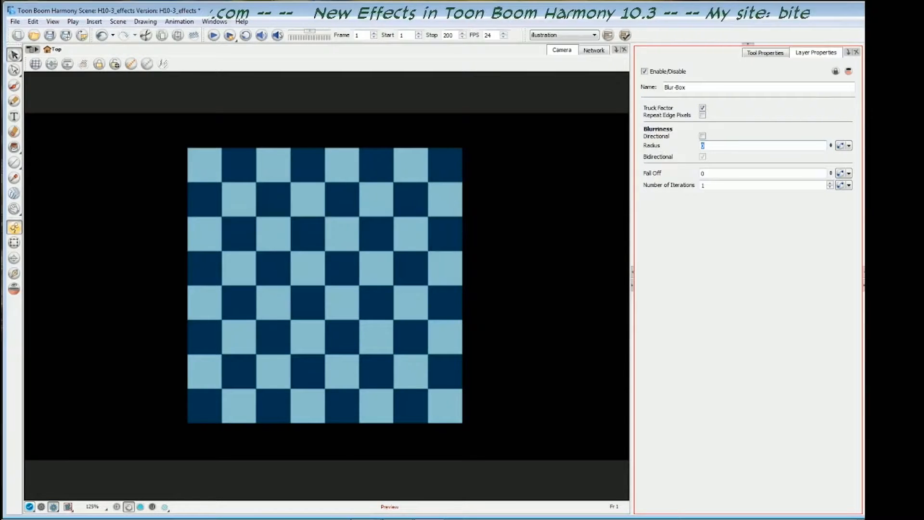
key(Return)
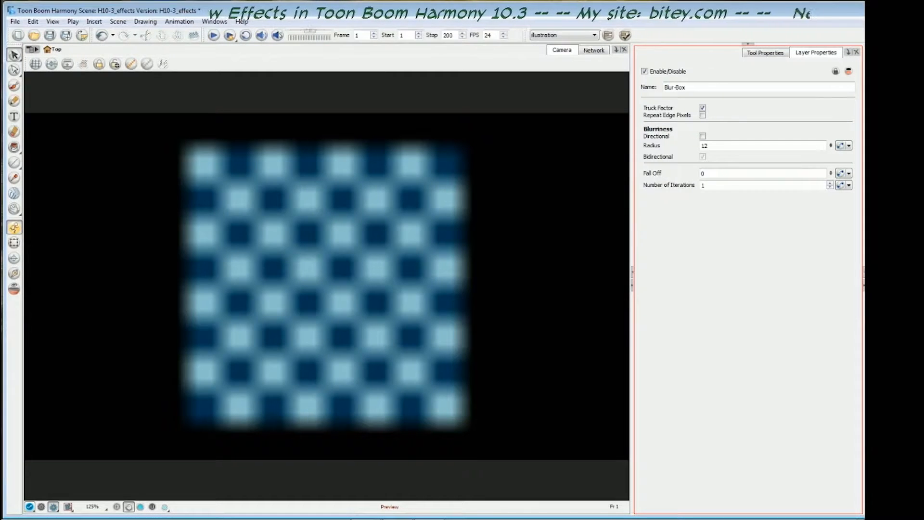
Set the Blur-Box fall off to 3 and raise its radius to 66
double_click(702, 173)
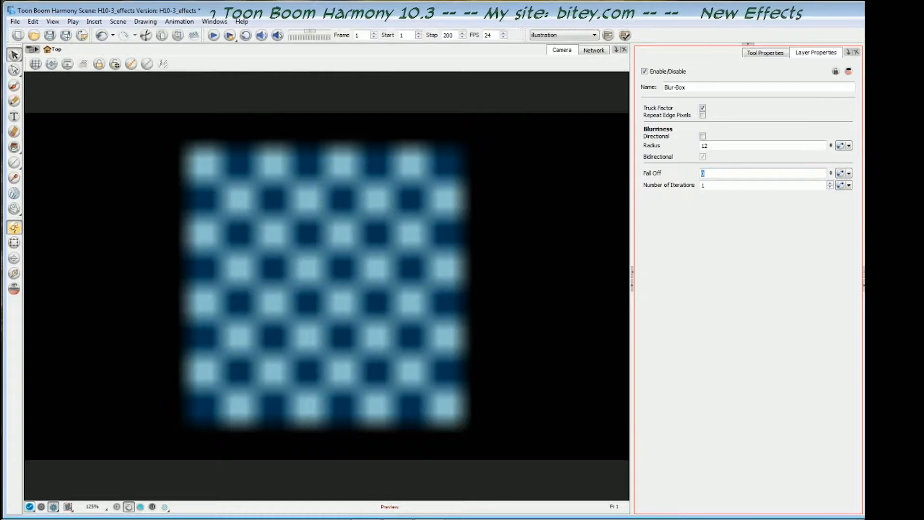
text(3)
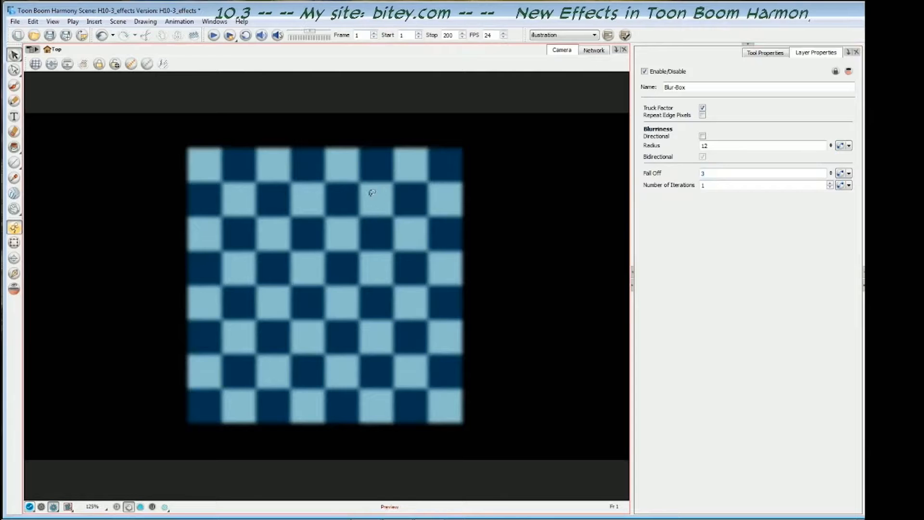
double_click(705, 145)
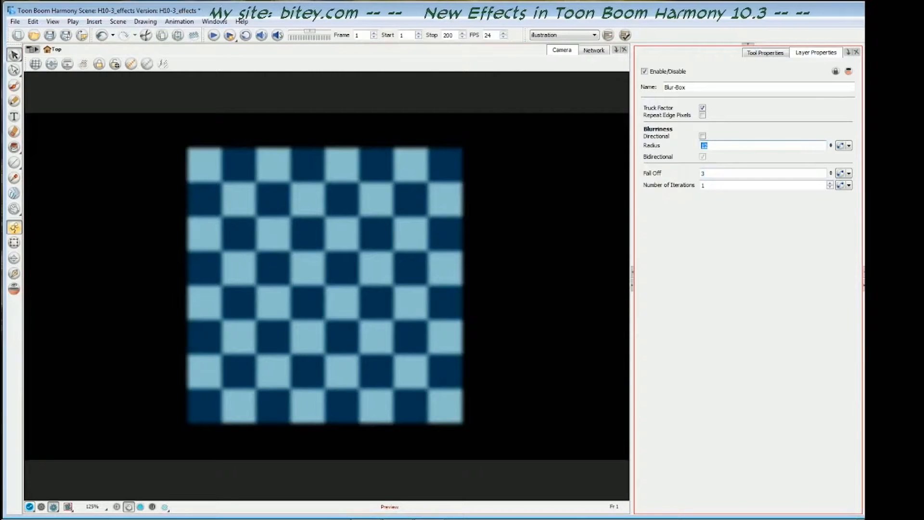
key(Return)
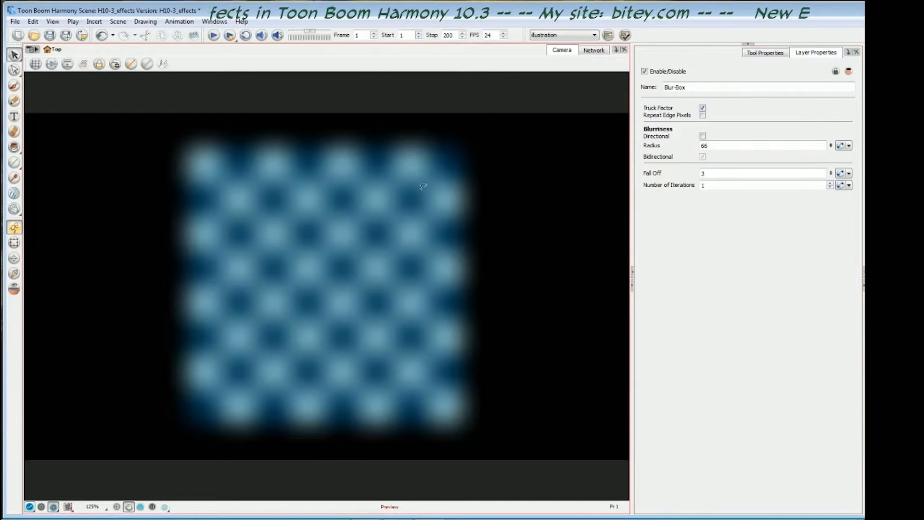
Return the Blur-Box fall off to 0 and its radius to 12
double_click(704, 174)
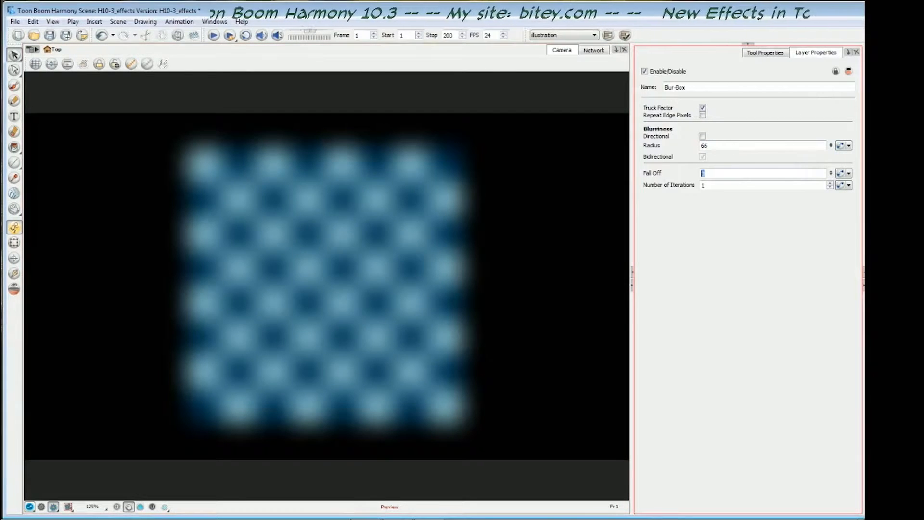
text(0)
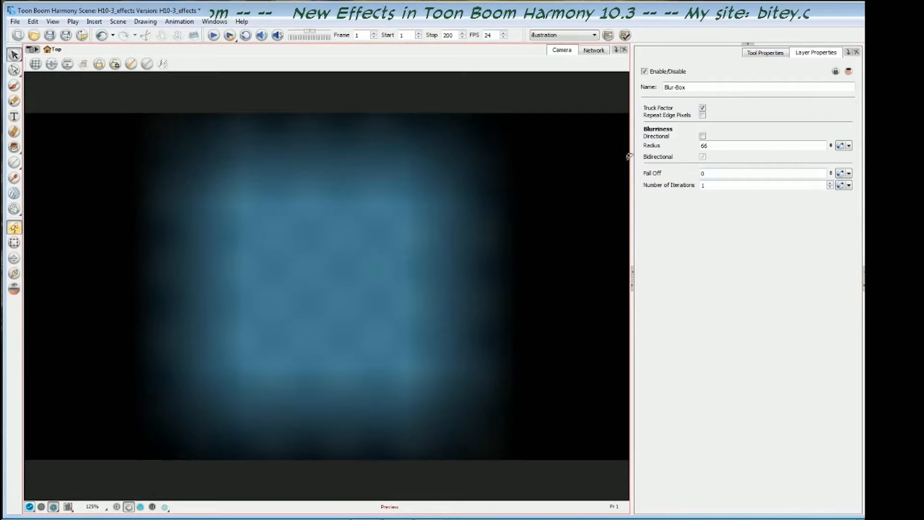
double_click(704, 145)
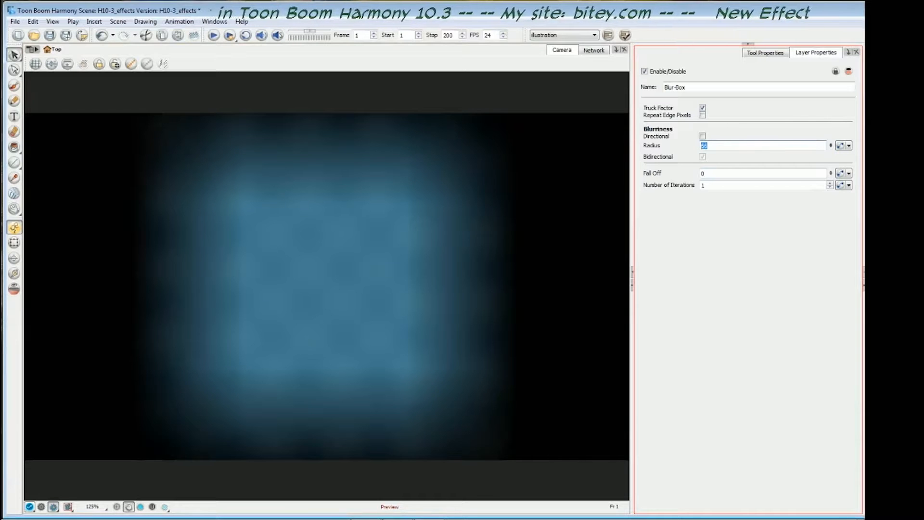
text(12)
key(Return)
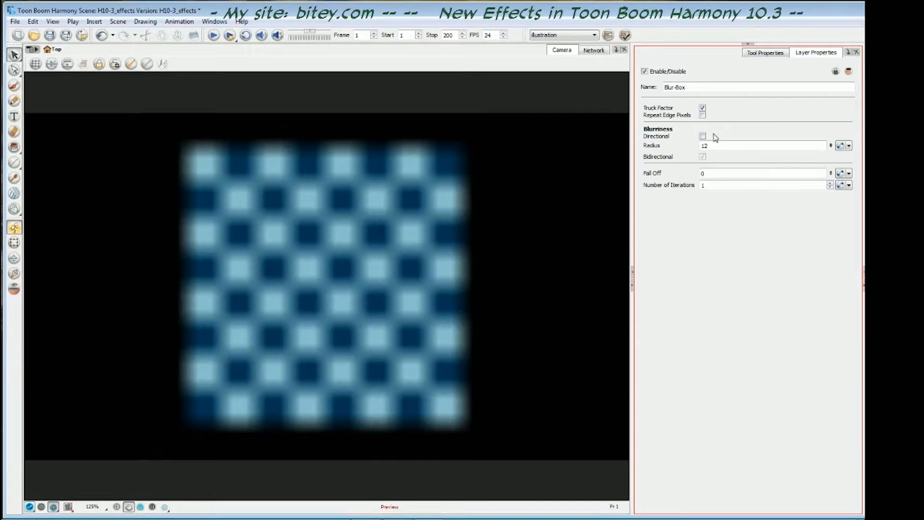
Make the Blur-Box directional, with a blur length of 22 and a width of 3
click(704, 137)
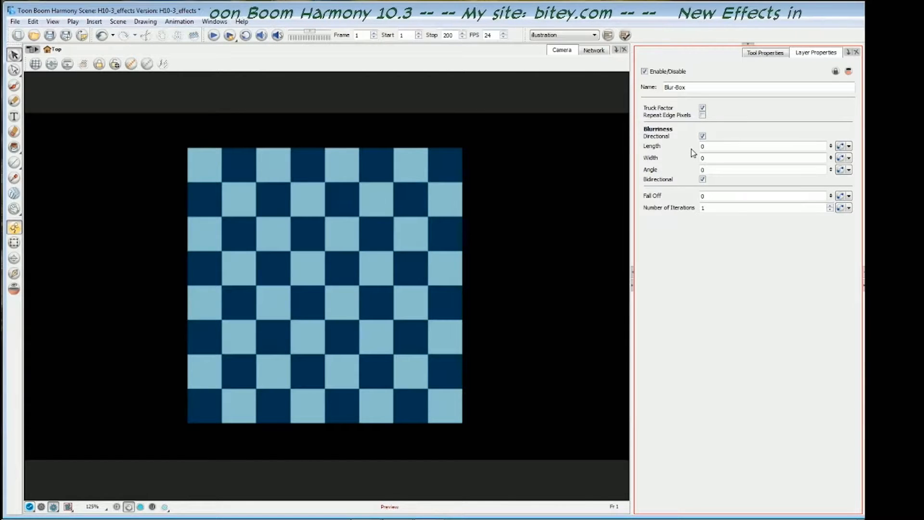
double_click(704, 146)
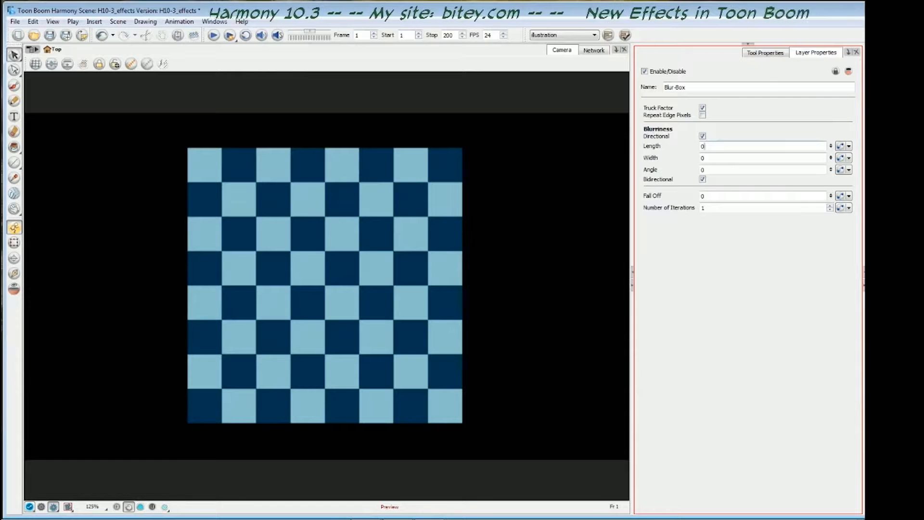
key(Return)
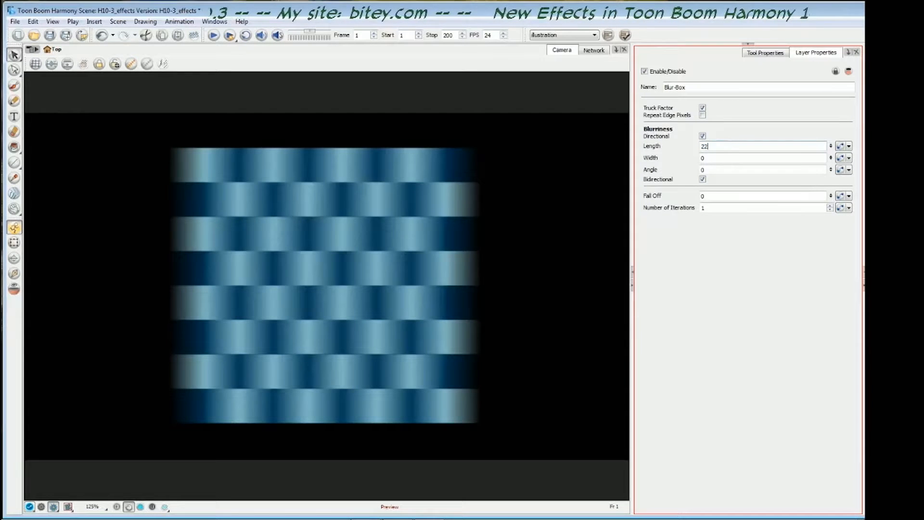
key(Tab)
text(3)
key(Return)
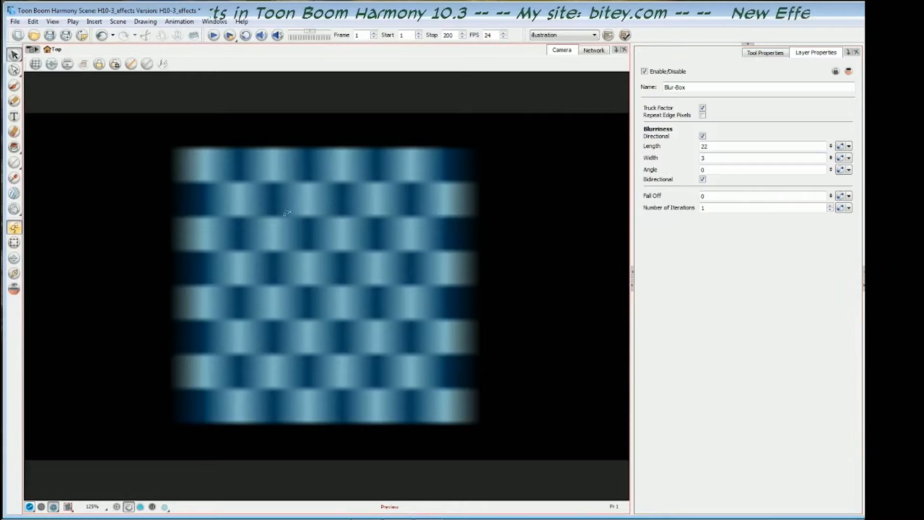
Set the angle of the directional Blur-Box effect to 45
click(702, 170)
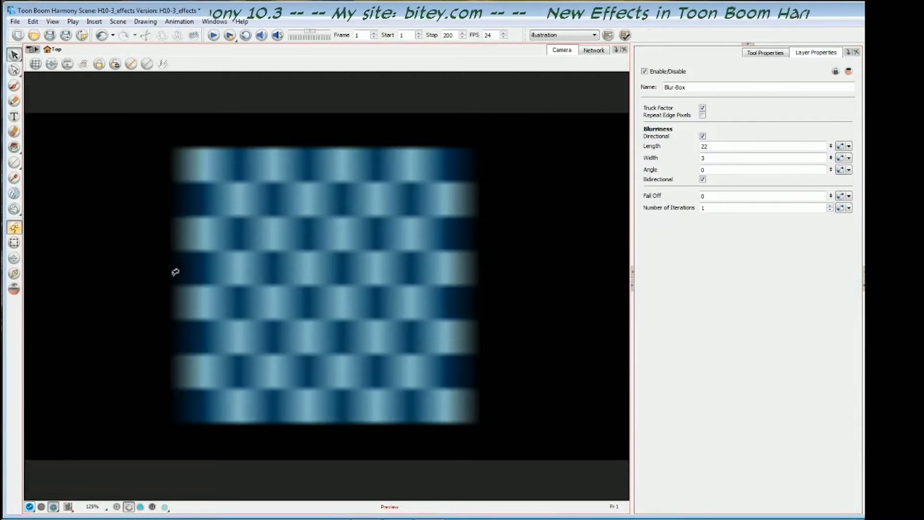
double_click(702, 169)
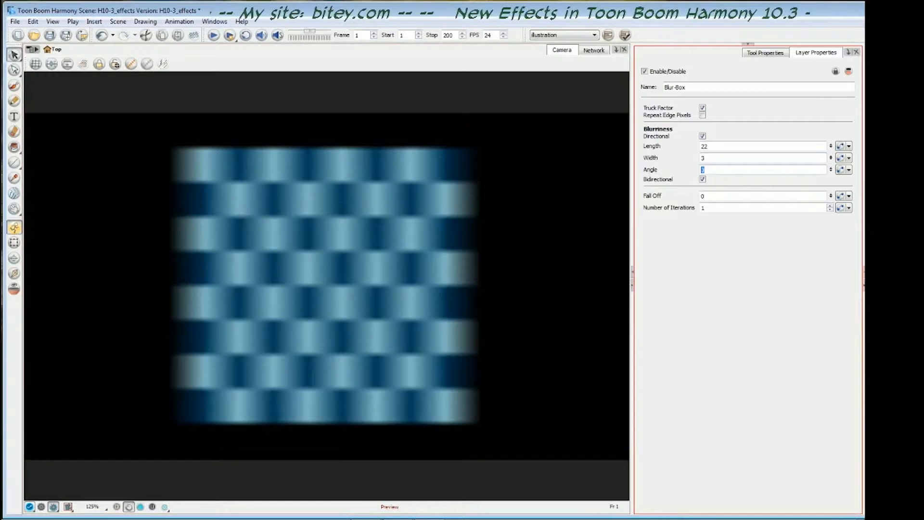
text(45)
key(Return)
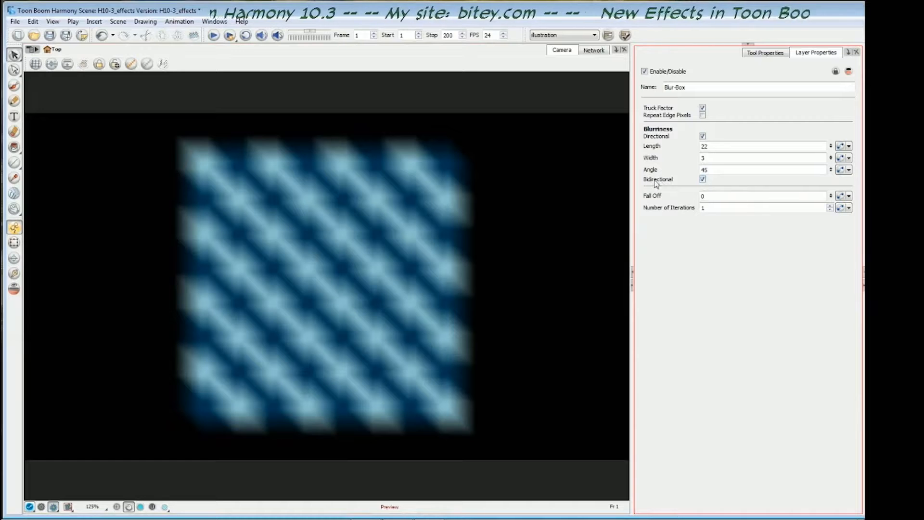
Toggle the Blur-Box's Bidirectional option to compare one-way and two-way directional blurring on the chessboard
click(703, 179)
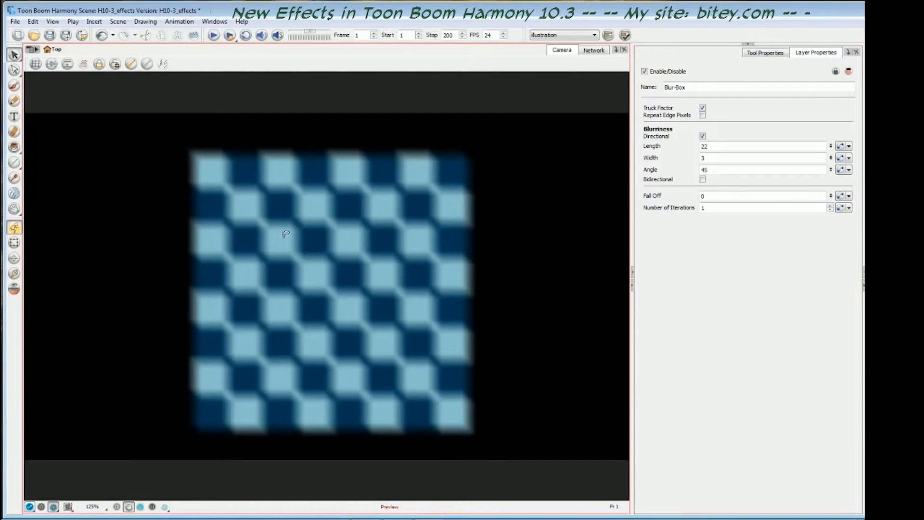
click(703, 180)
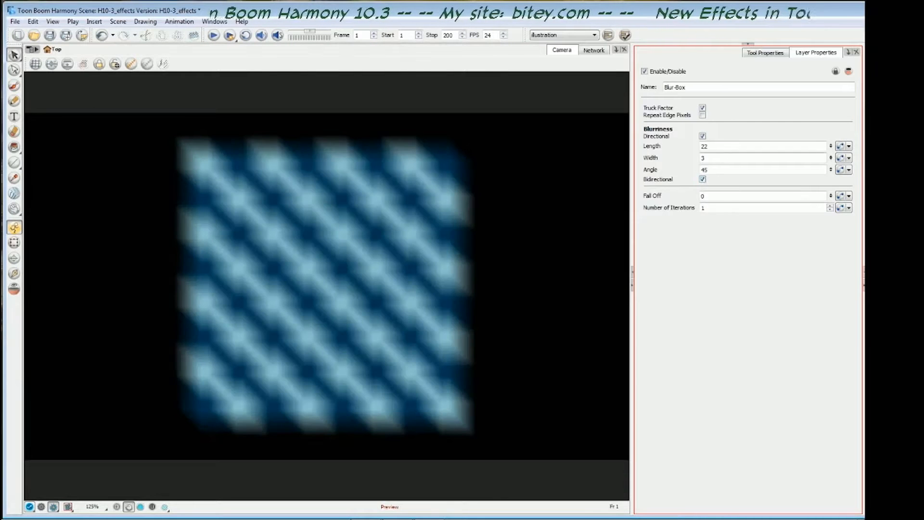
click(702, 179)
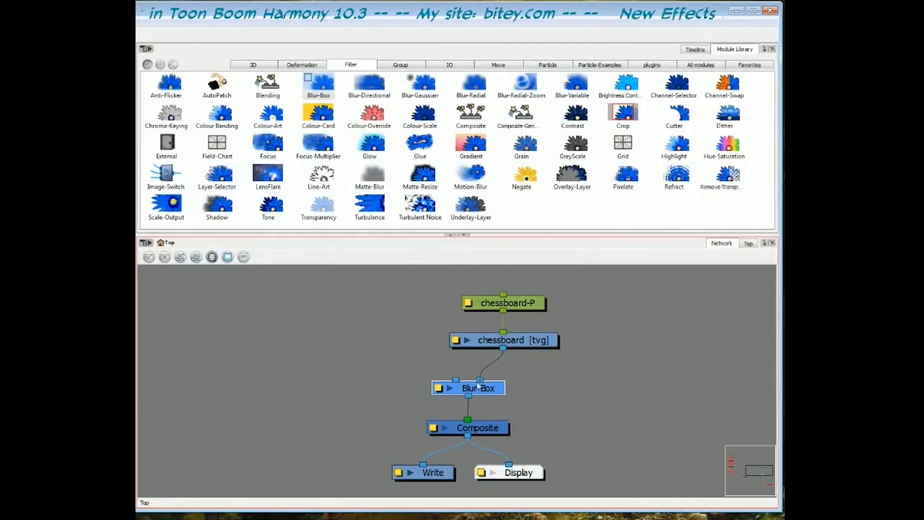
Move the blurMatte drawing module beside the chessboard module and shift Blur-Box to make room for the matte connection
click(532, 344)
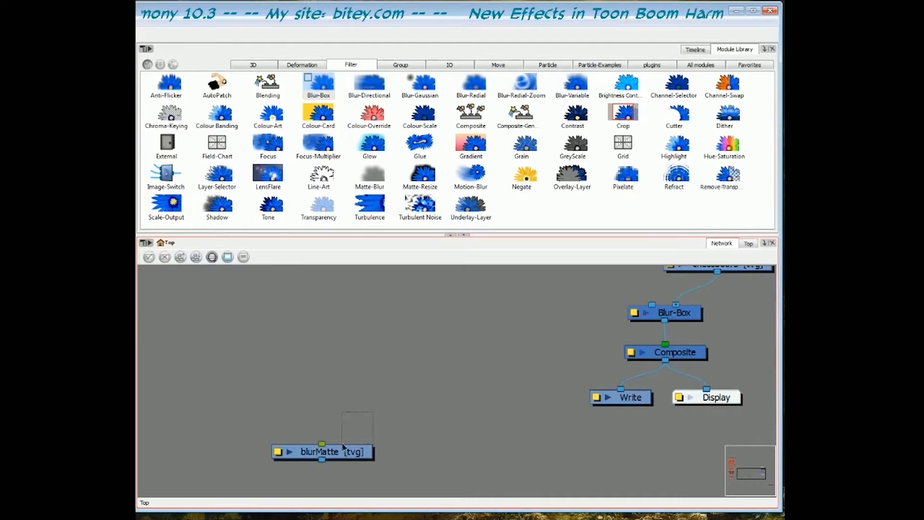
drag(345, 448, 496, 359)
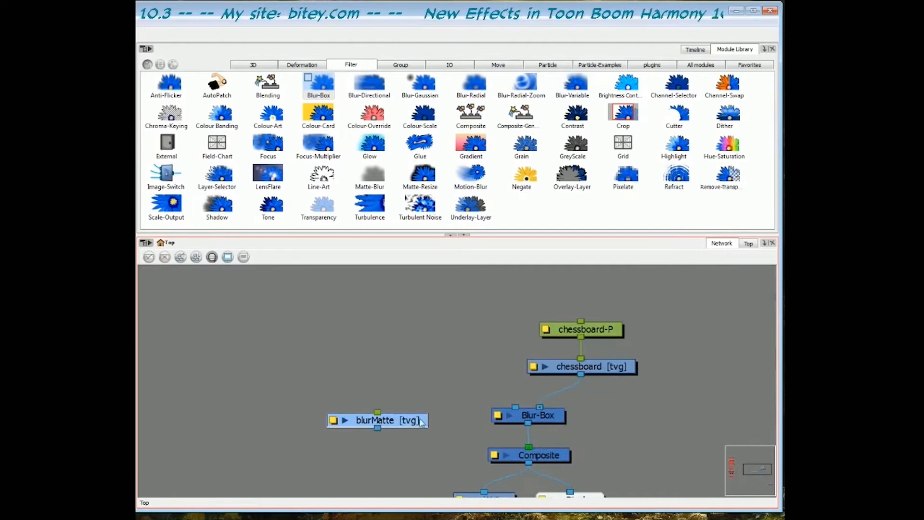
drag(422, 422, 570, 413)
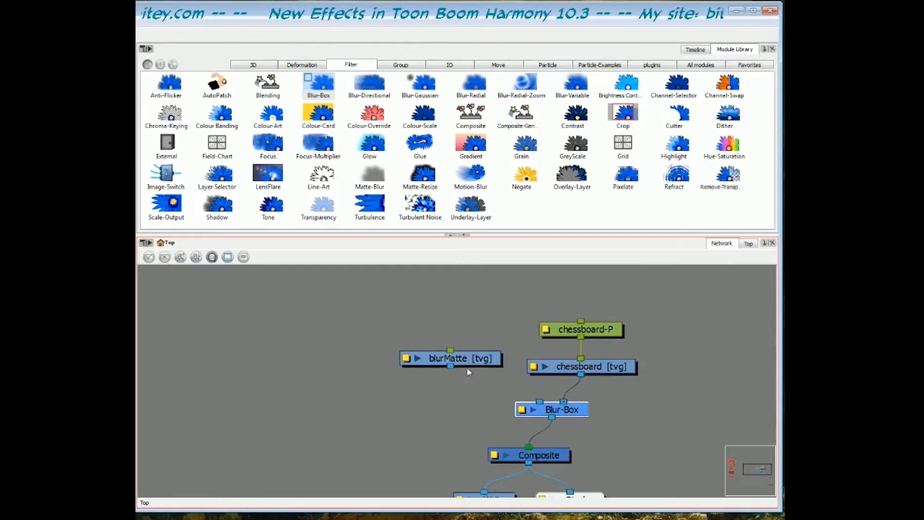
Connect the blurMatte drawing to the matte input of Blur-Box and line Blur-Box up above the Composite
drag(474, 406, 514, 447)
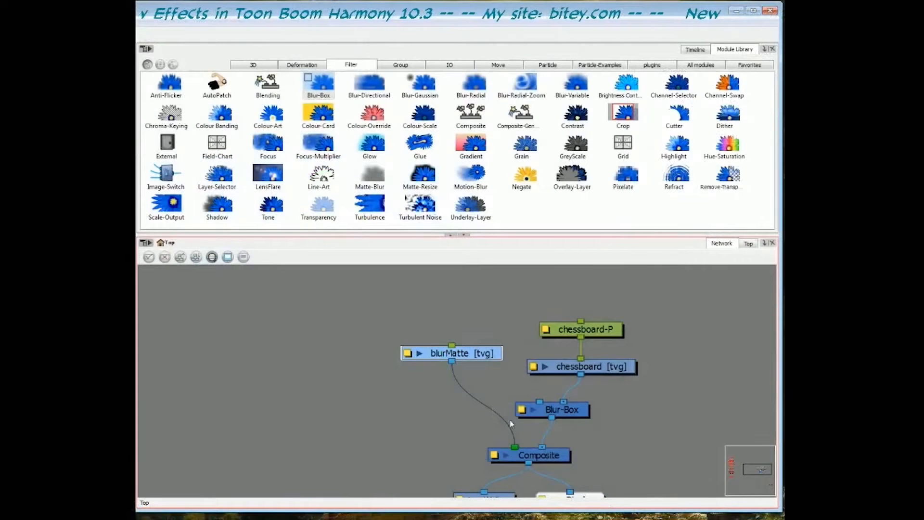
drag(515, 443, 530, 398)
drag(585, 410, 560, 404)
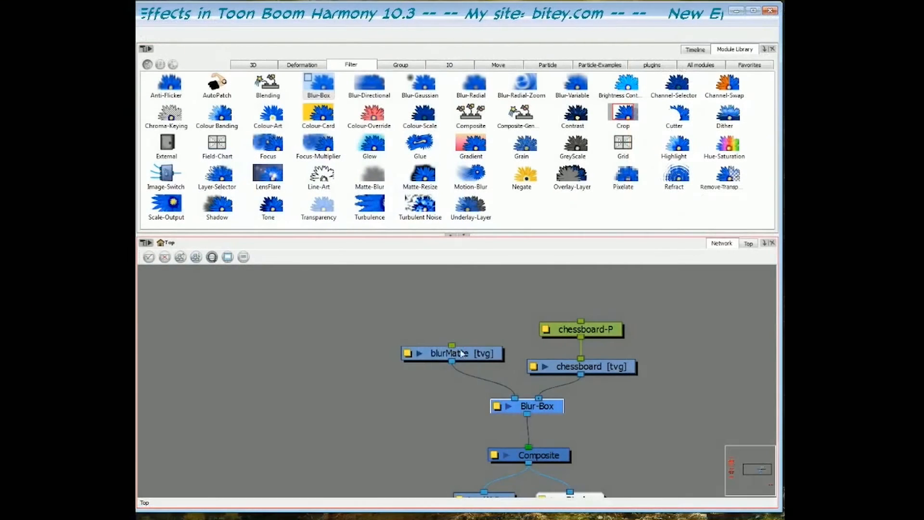
Move the blurMatte module higher and insert a Negate module into its connection to Blur-Box
drag(494, 357, 505, 331)
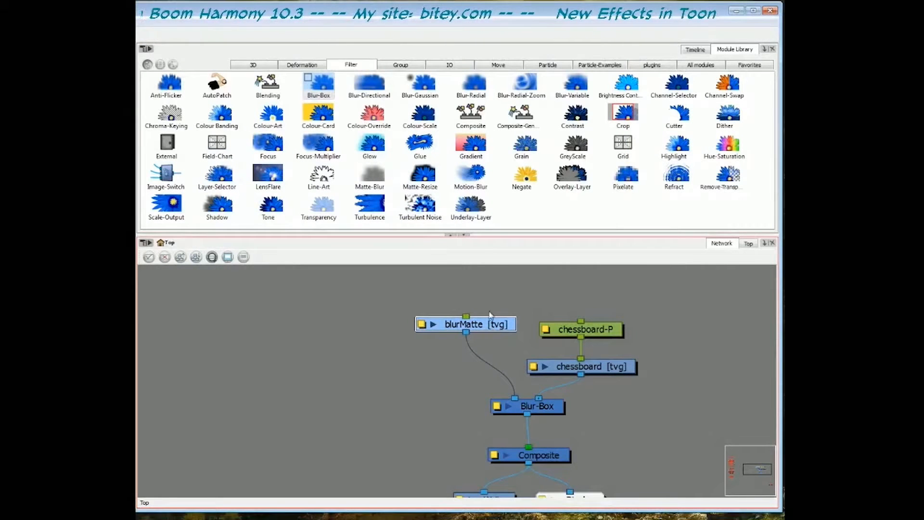
click(526, 181)
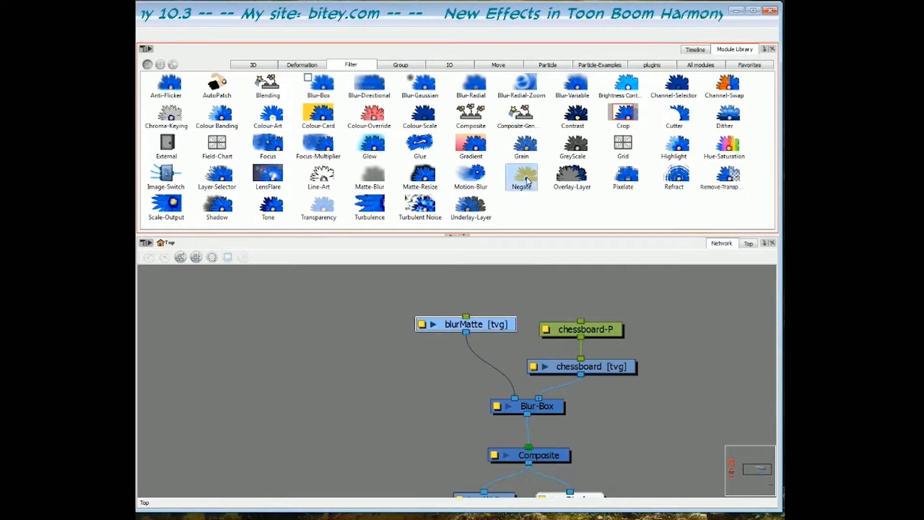
drag(527, 177, 485, 362)
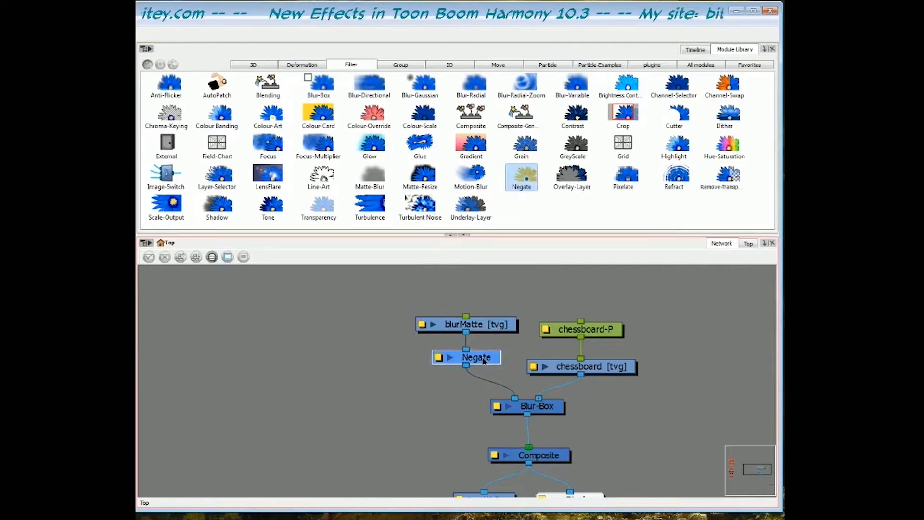
Configure Negate with Negate Alpha enabled and Negate Colour Clamp to Alpha disabled
click(438, 358)
drag(304, 279, 320, 289)
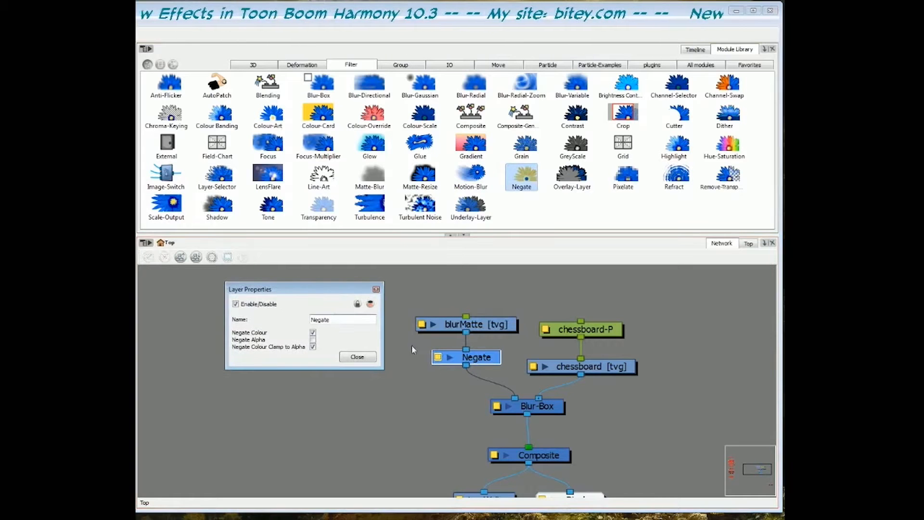
click(313, 341)
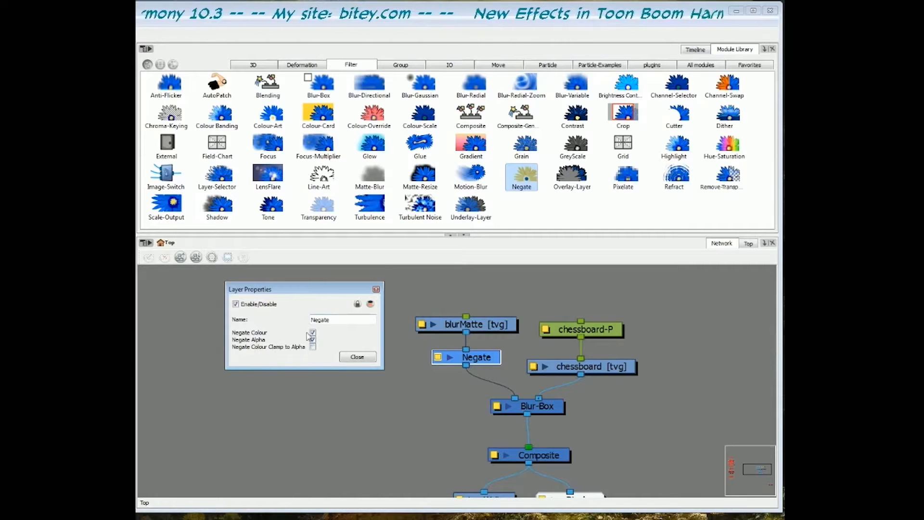
click(365, 357)
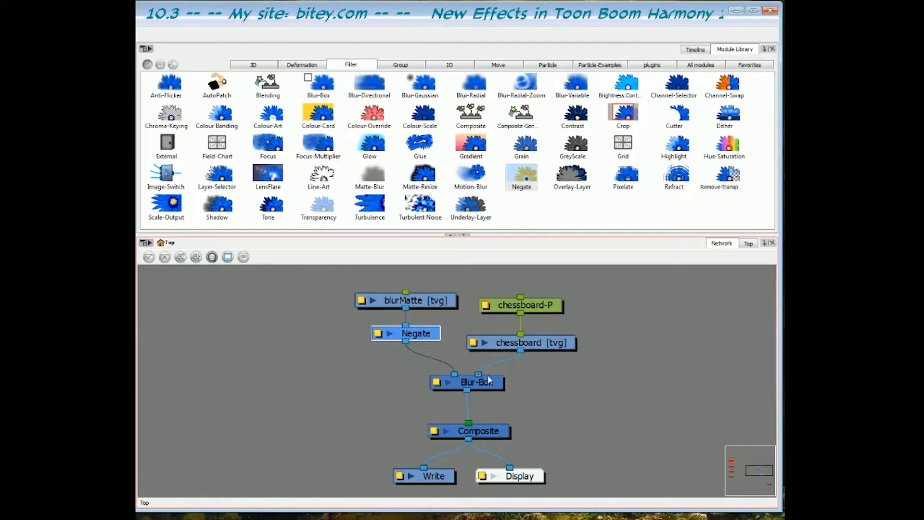
Detach Blur-Box from the network and delete it, leaving the chessboard connected directly to the Composite
drag(491, 385, 413, 373)
drag(454, 422, 373, 346)
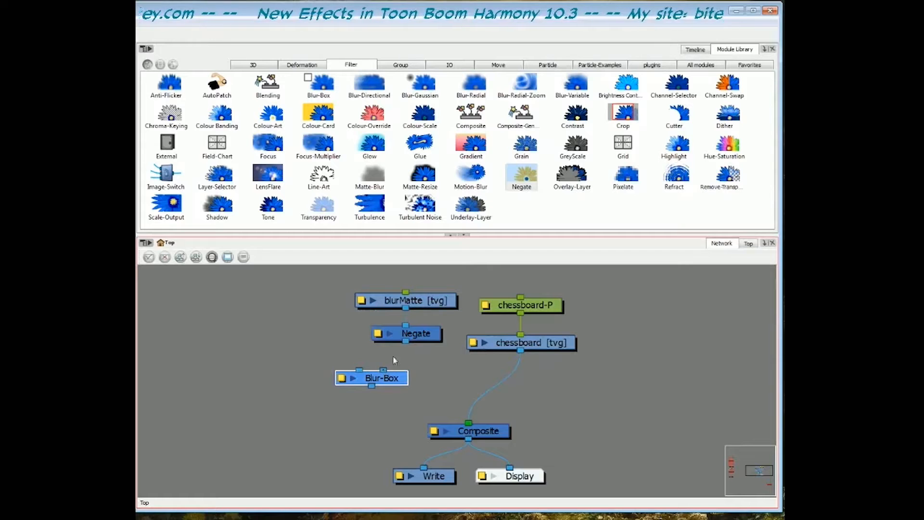
drag(396, 380, 315, 390)
key(Delete)
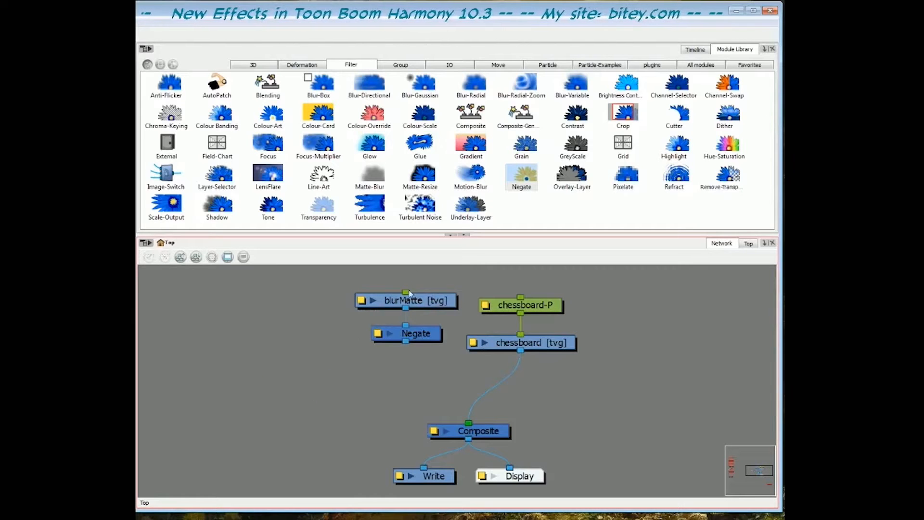
Insert a Blur-Gaussian module between the chessboard drawing and the Composite and set its blurriness to 12
drag(426, 87, 496, 391)
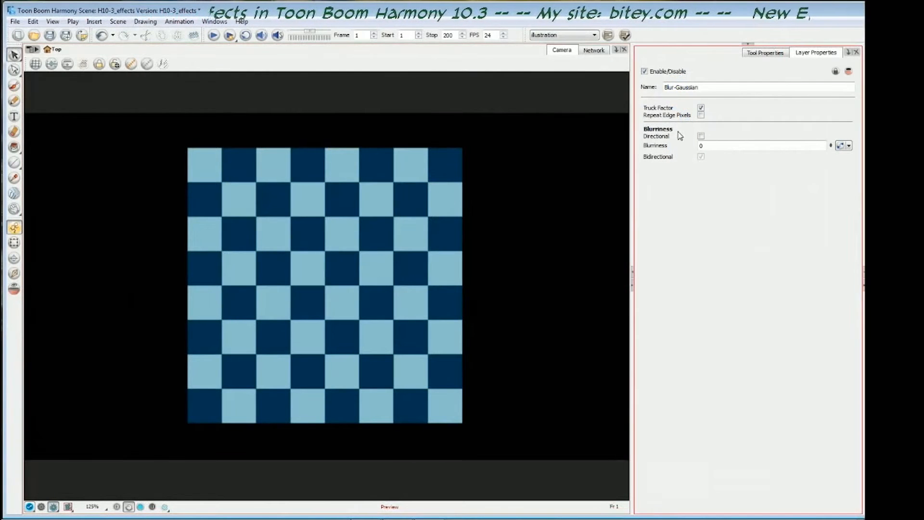
double_click(701, 146)
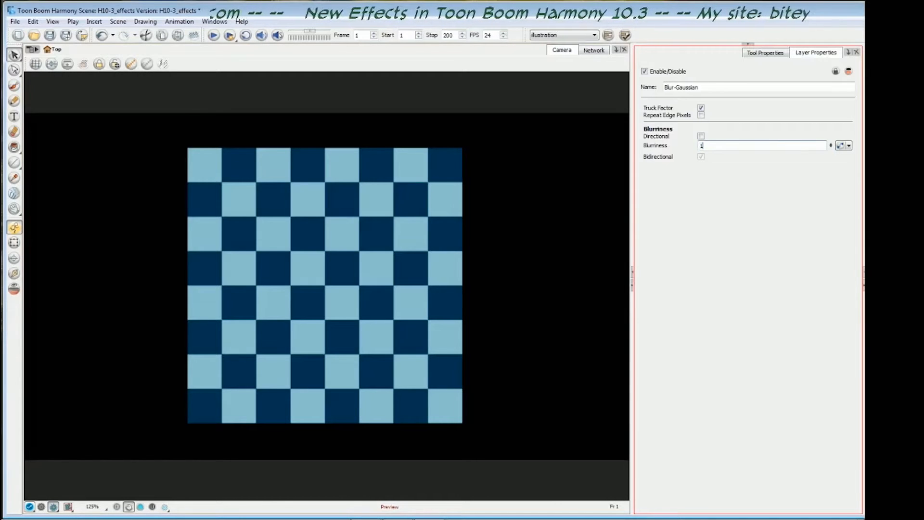
key(Return)
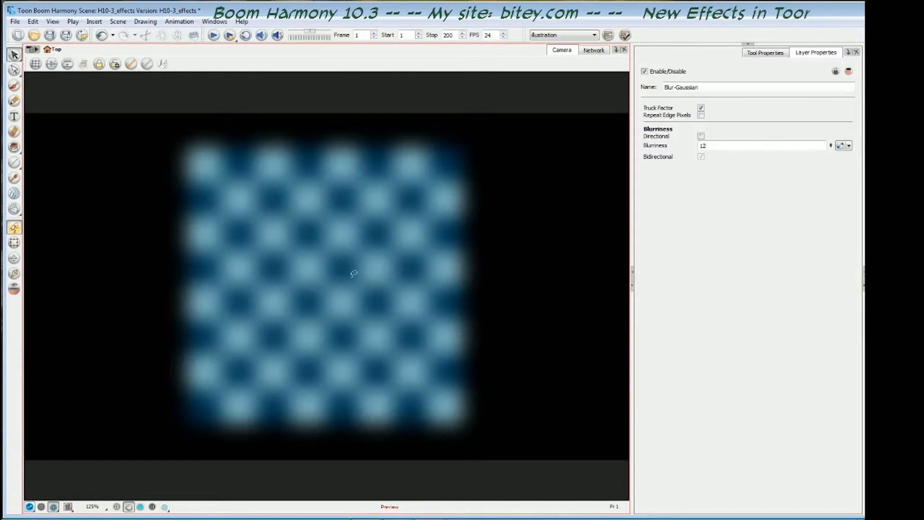
Try Blur-Gaussian blurriness values of 4, 2 and 66, and set the value back to 12
double_click(704, 145)
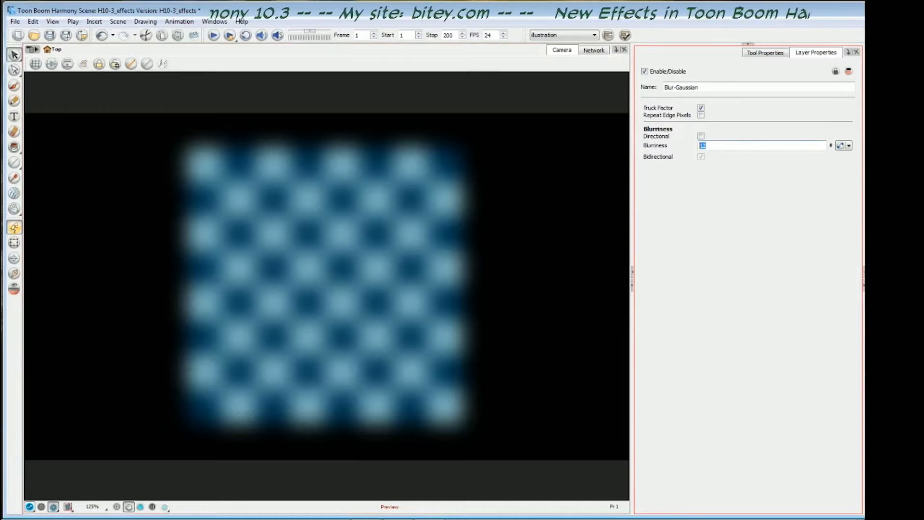
text(4)
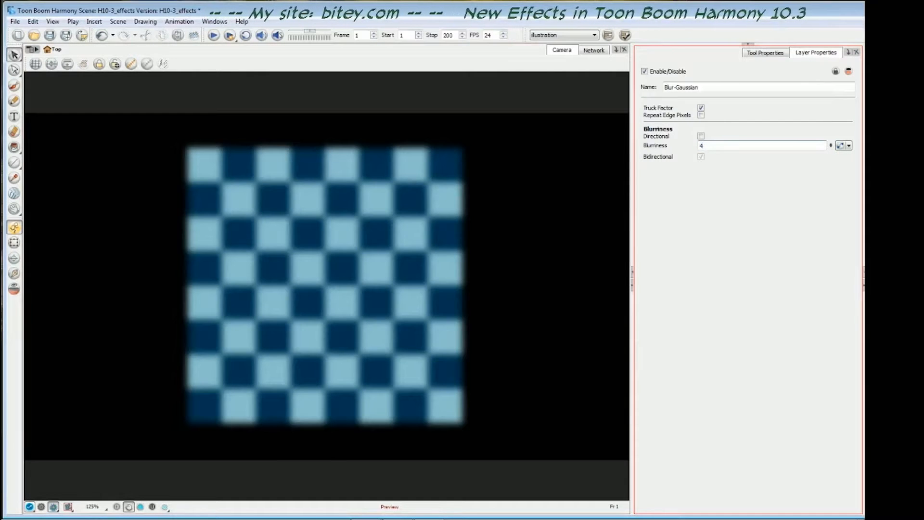
double_click(701, 146)
text(2)
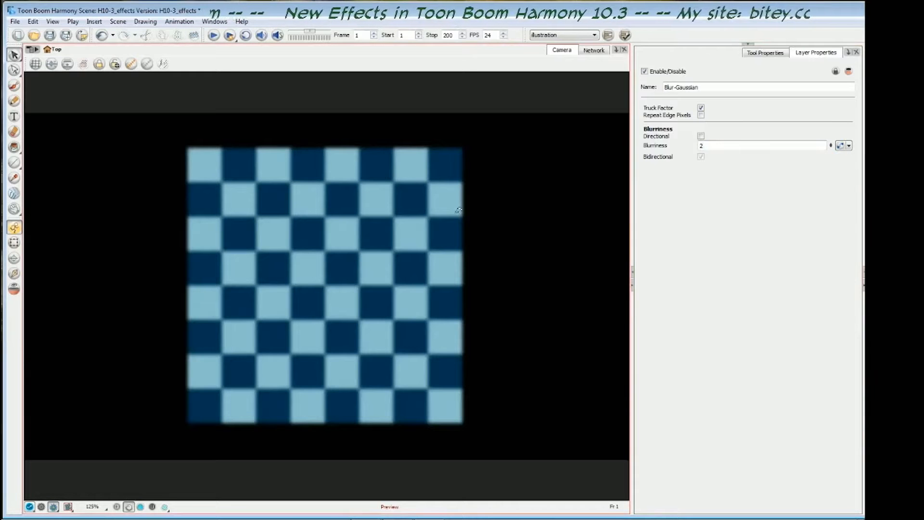
double_click(701, 145)
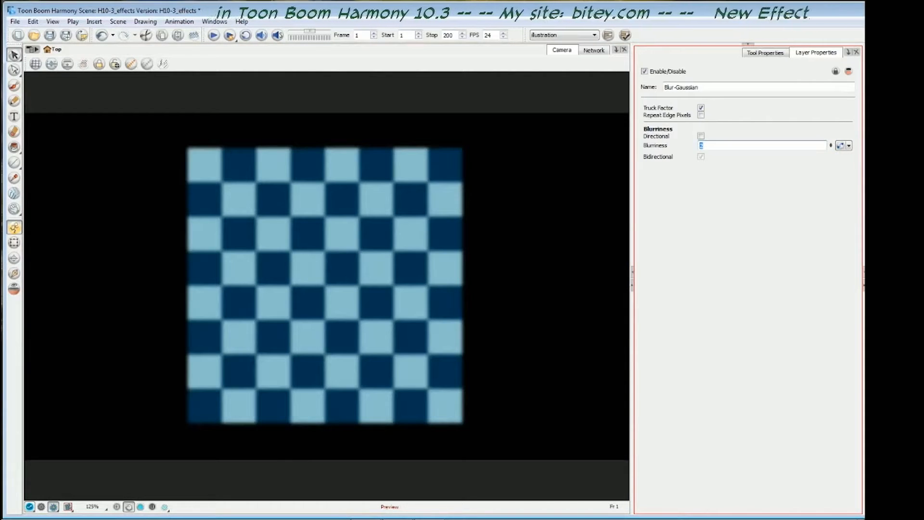
key(Return)
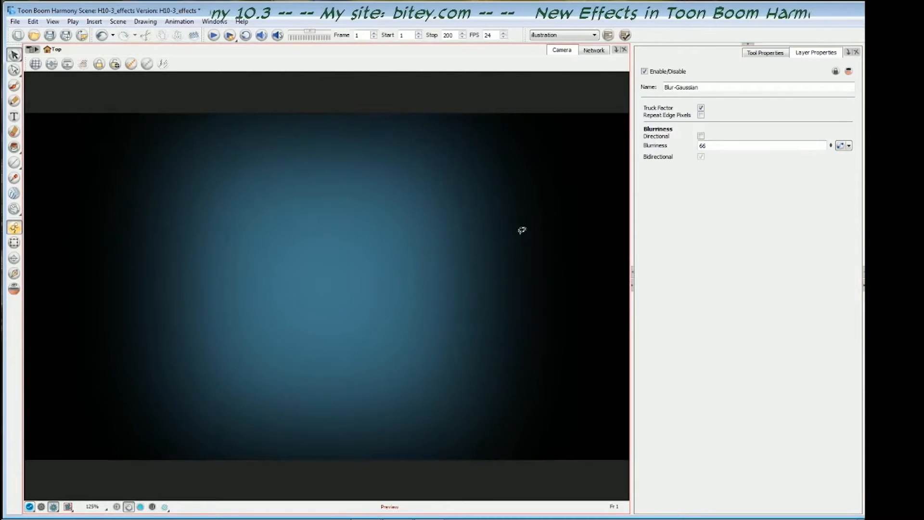
double_click(703, 145)
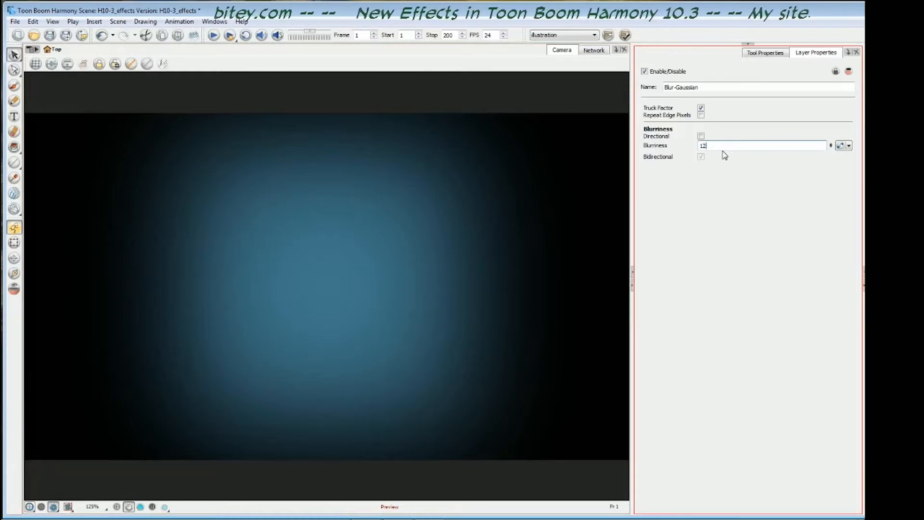
key(Return)
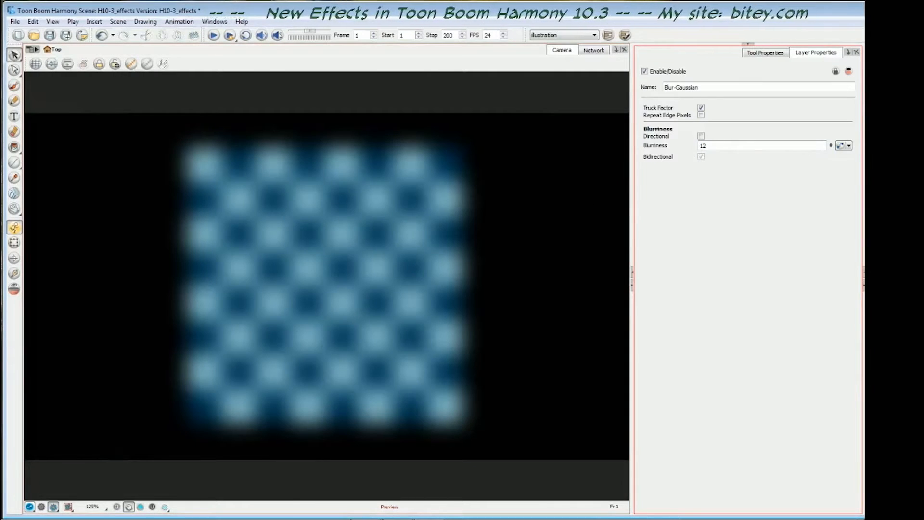
Turn on Blur-Gaussian's Directional option to view its horizontal, vertical and angle settings, and turn it off again
click(701, 137)
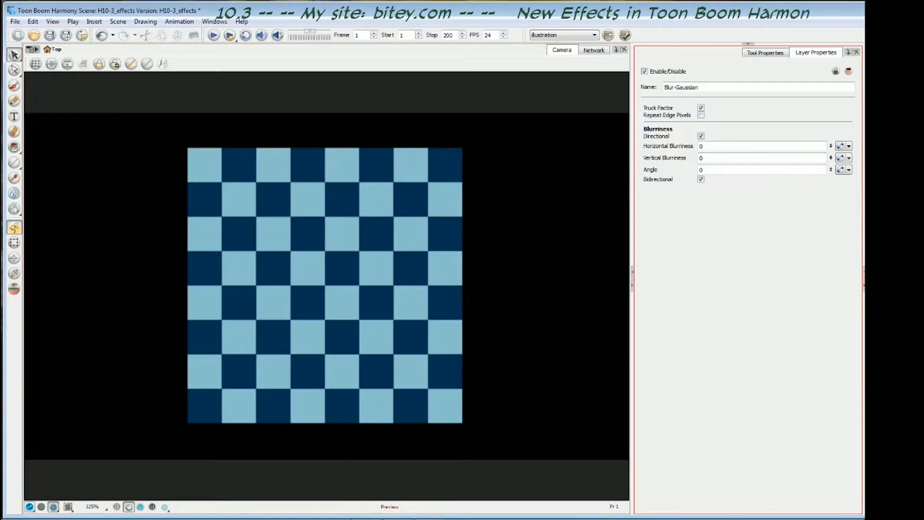
click(706, 170)
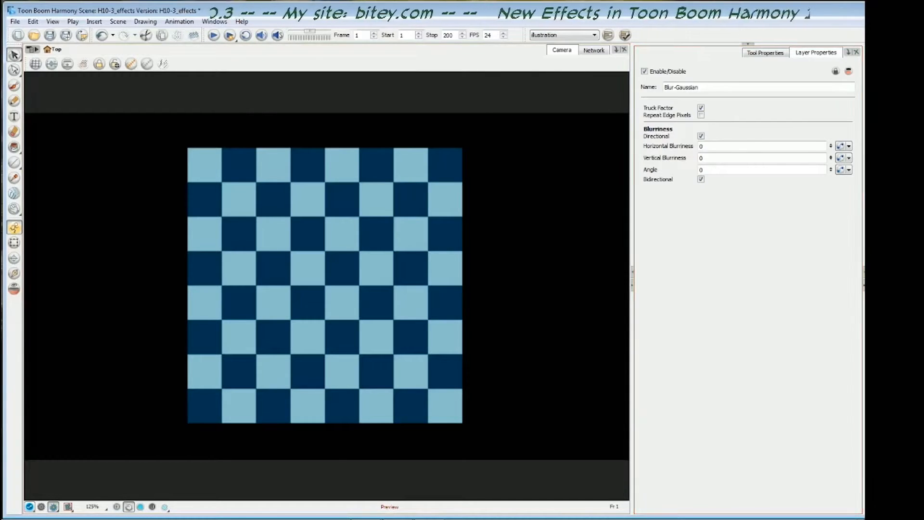
click(701, 136)
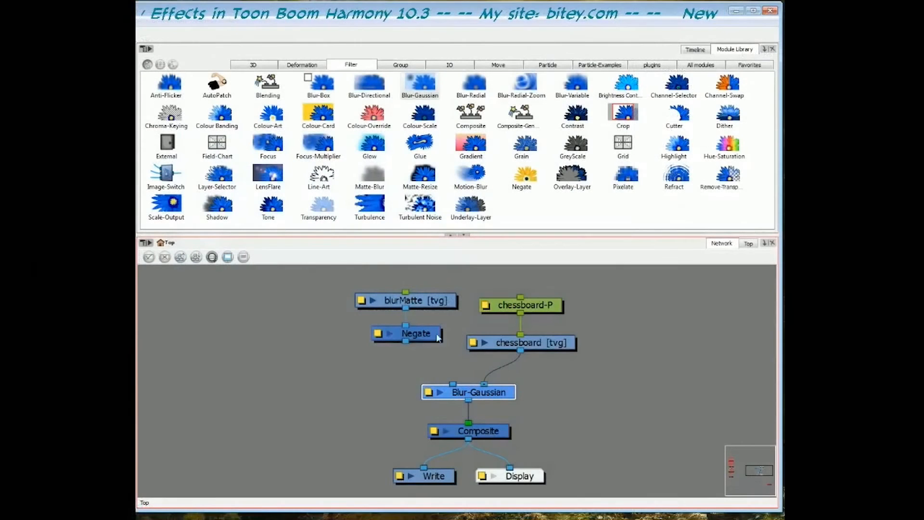
Connect Negate to the matte input of Blur-Gaussian and disable Negate Alpha to confine the blur to the matte shape
drag(406, 340, 453, 384)
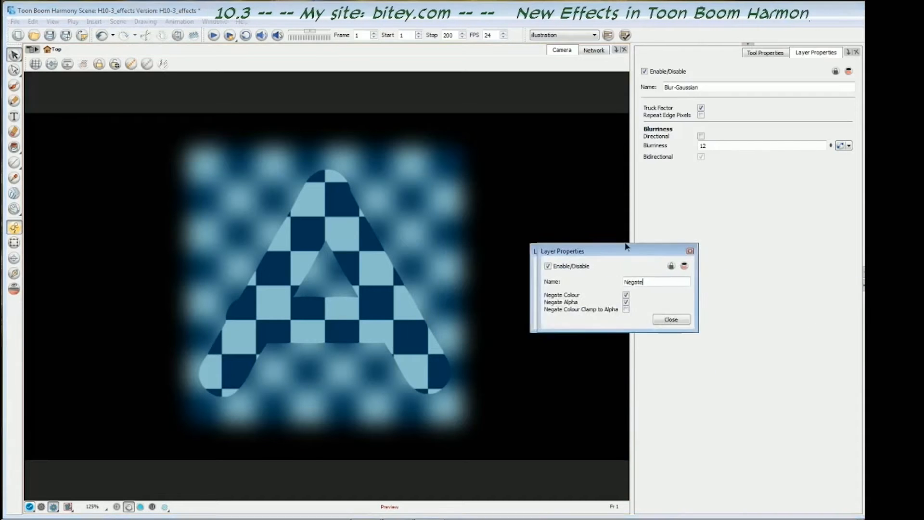
click(619, 299)
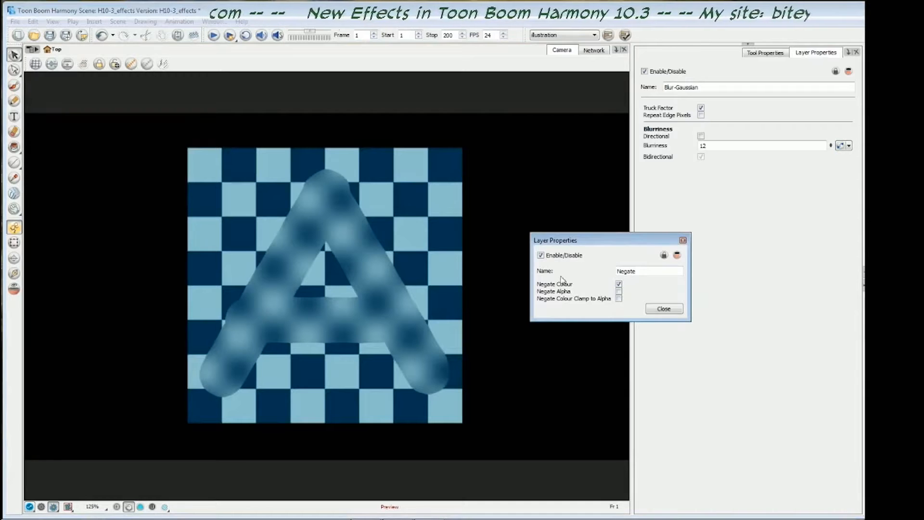
click(664, 309)
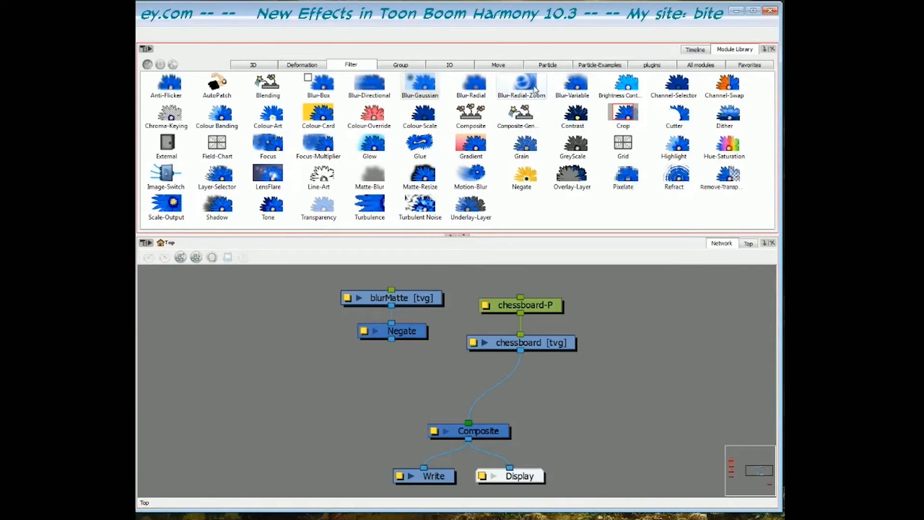
Insert a Blur-Radial-Zoom module between the chessboard drawing and the Composite and set its blurriness to 12
drag(522, 82, 497, 395)
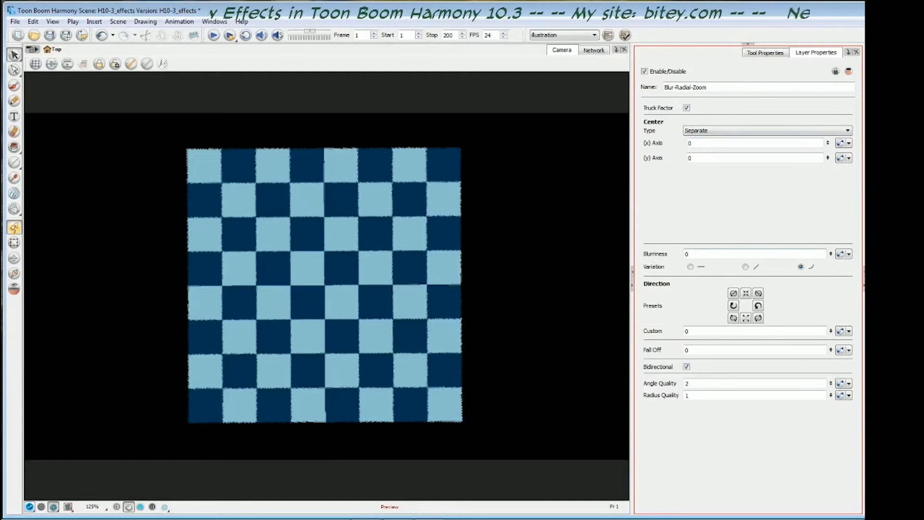
click(717, 251)
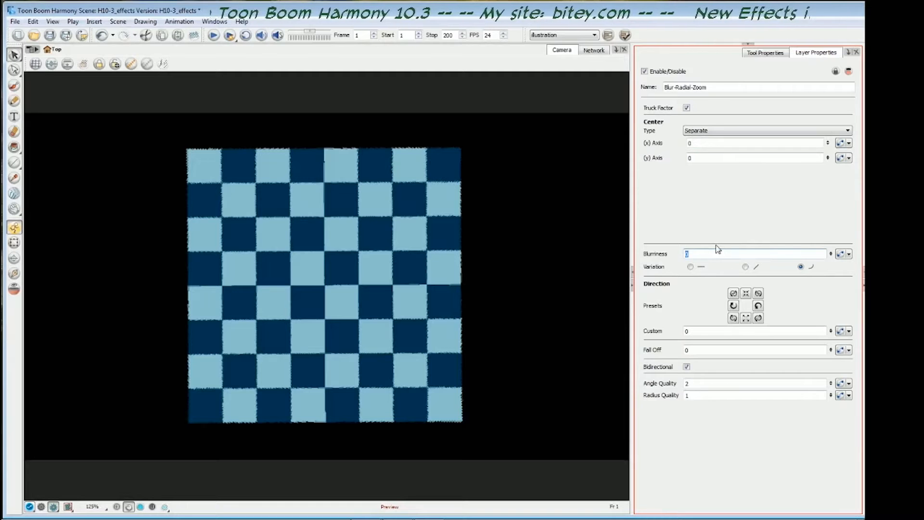
text(12)
key(Return)
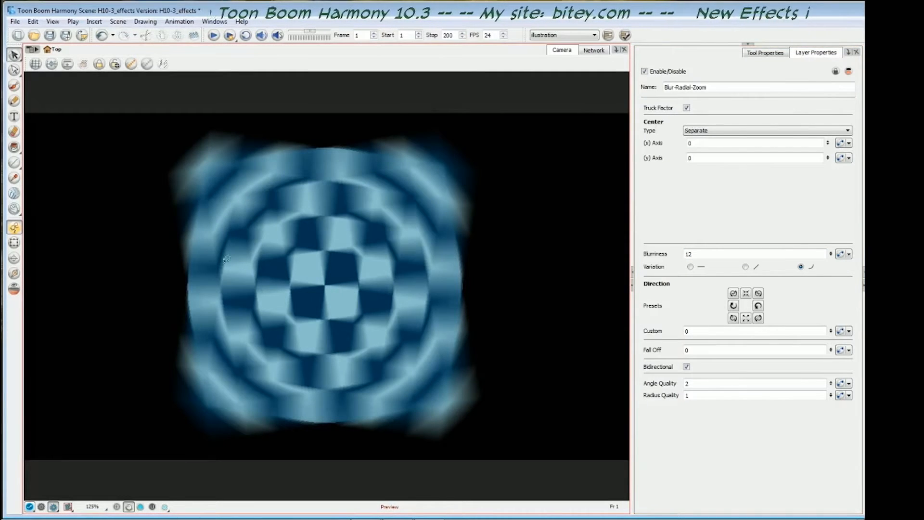
Turn off Bidirectional for Blur-Radial-Zoom and compare the inward (-90) and outward (90) zoom direction presets
click(687, 367)
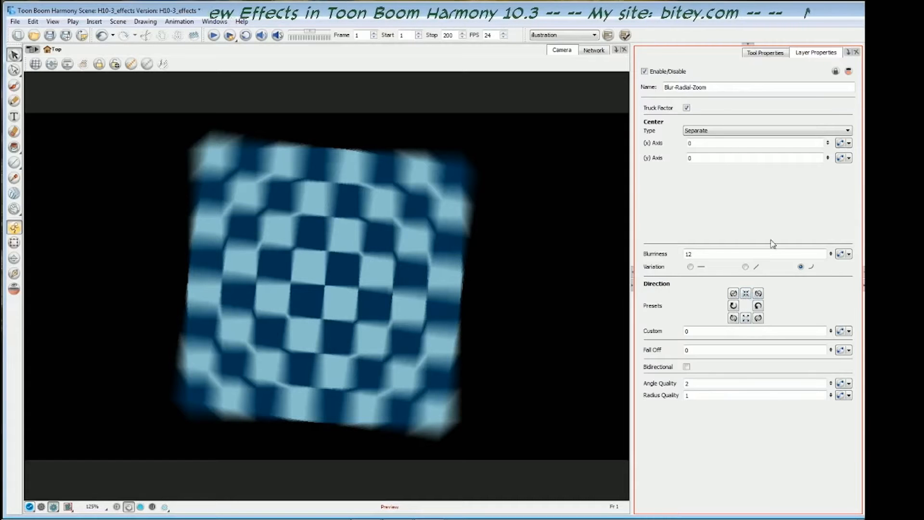
click(746, 294)
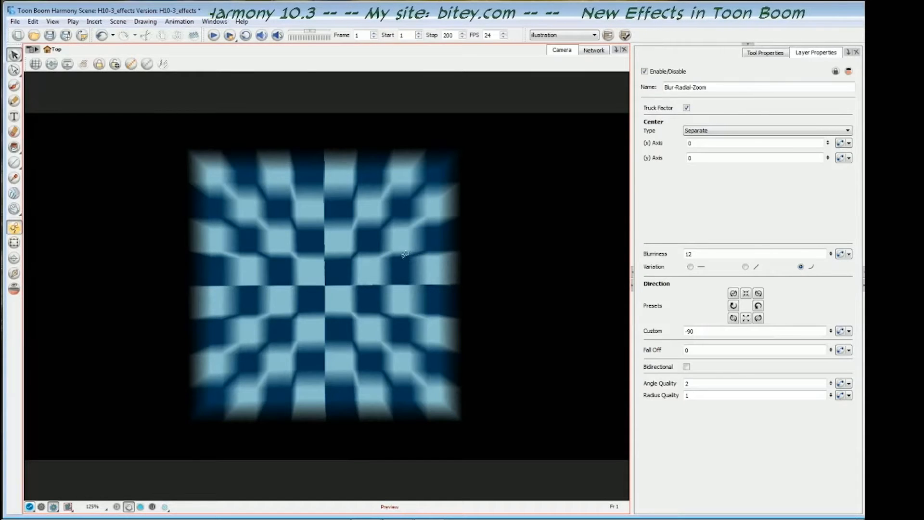
click(746, 319)
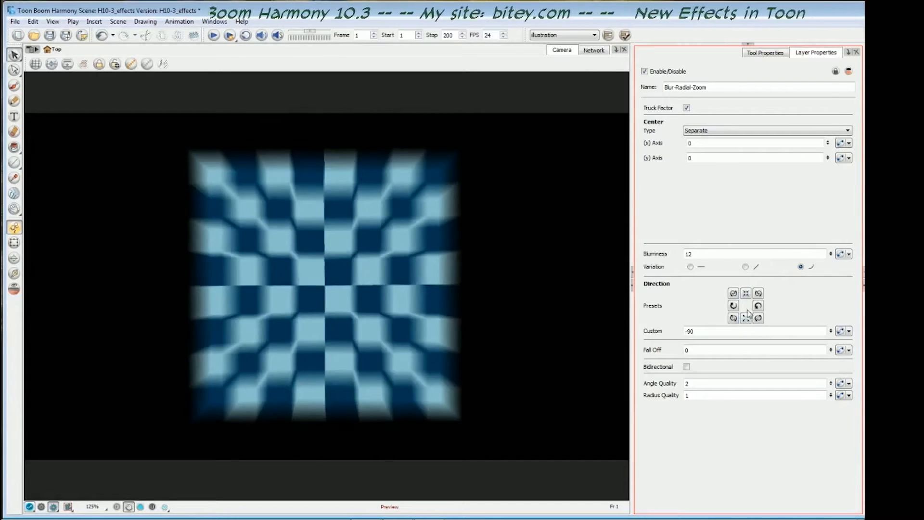
click(746, 318)
click(747, 294)
click(746, 319)
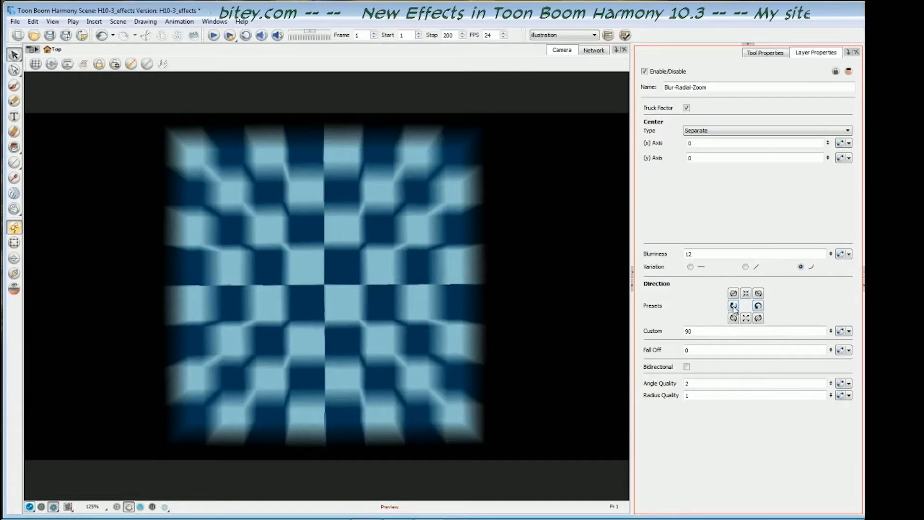
Compare the counter-clockwise (180) and clockwise (0) rotation direction presets of Blur-Radial-Zoom
click(758, 307)
click(758, 307)
click(759, 307)
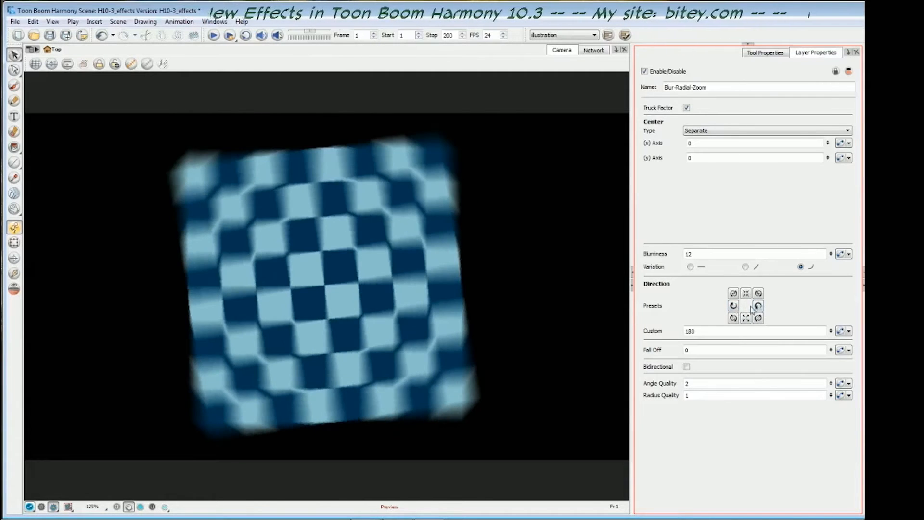
click(734, 308)
click(758, 308)
click(733, 306)
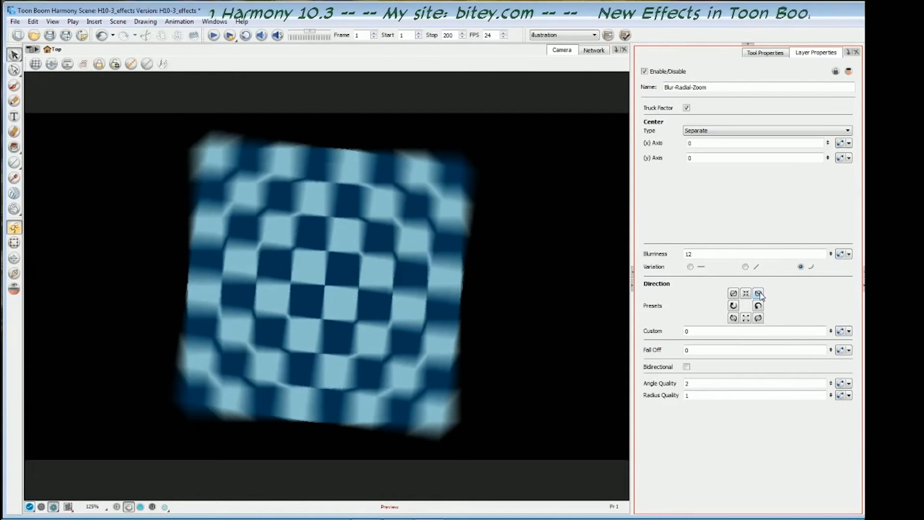
Compare the diagonal zoom-and-rotate direction presets of Blur-Radial-Zoom, including -135, 135 and 45, and leave the direction at 135
click(759, 294)
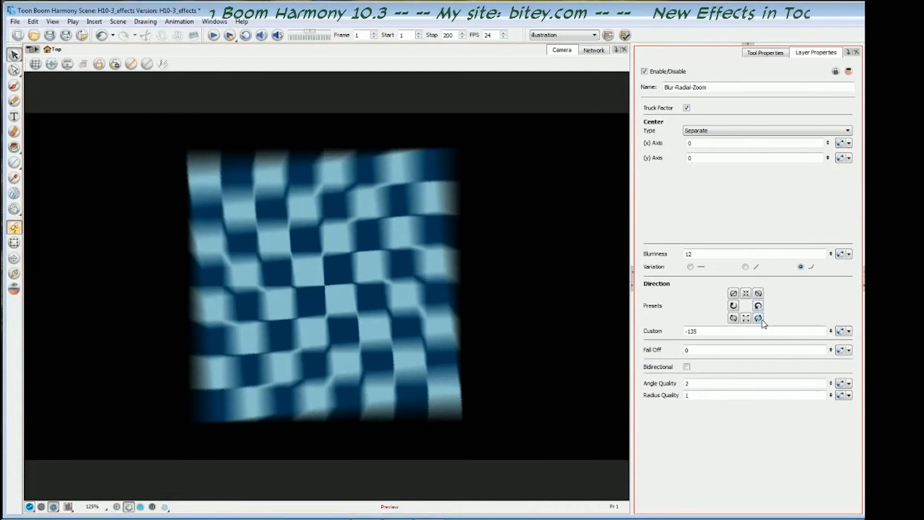
click(746, 318)
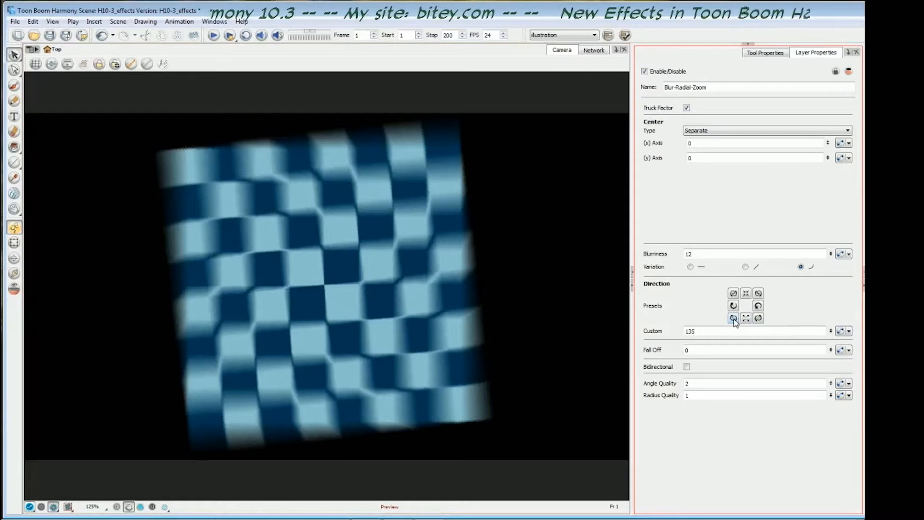
click(734, 319)
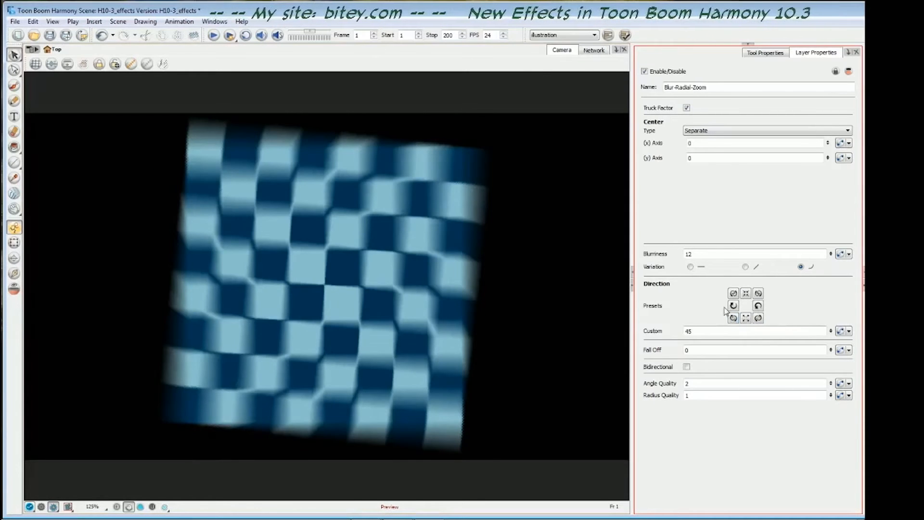
click(758, 293)
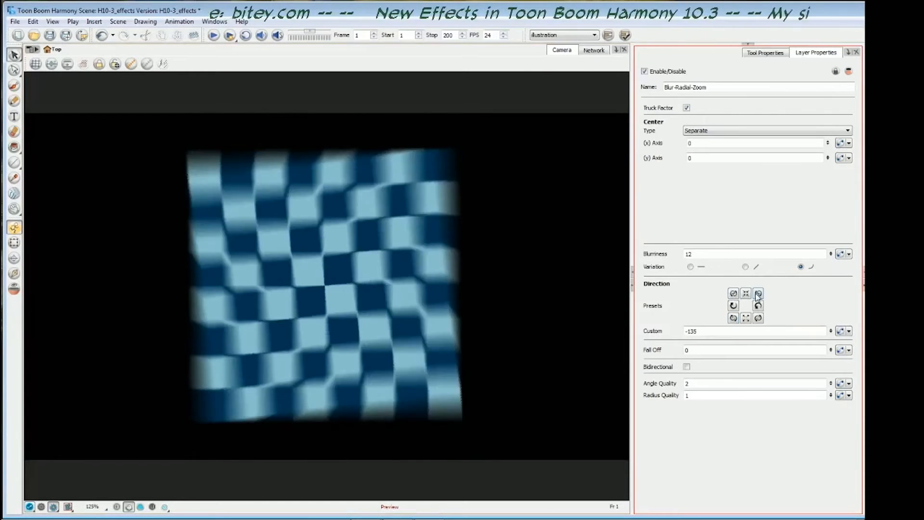
click(734, 295)
click(758, 295)
click(733, 319)
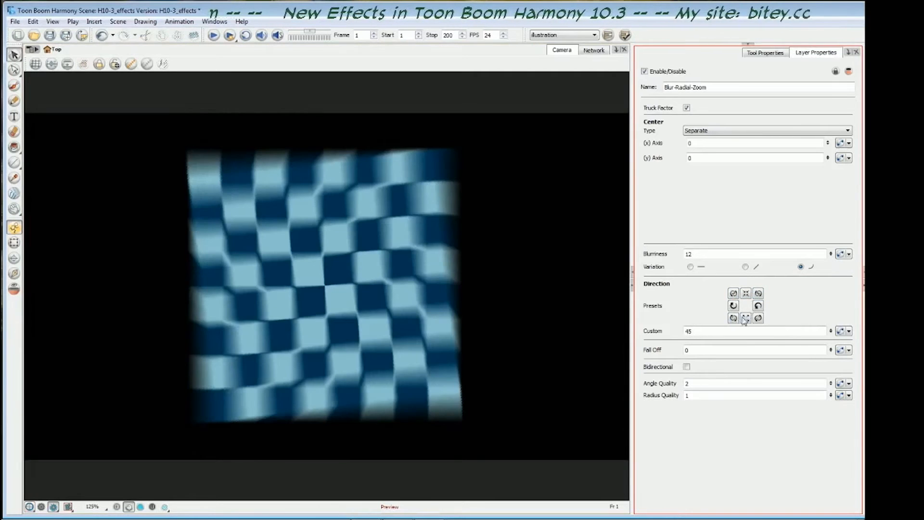
click(758, 318)
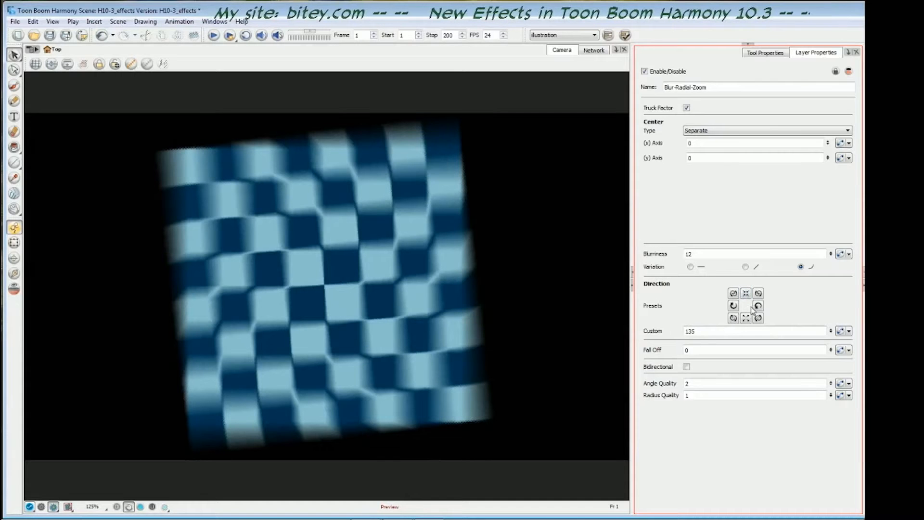
Create a function for the Custom direction value of Blur-Radial-Zoom, view its Bezier Editor graph and close the editor
click(841, 331)
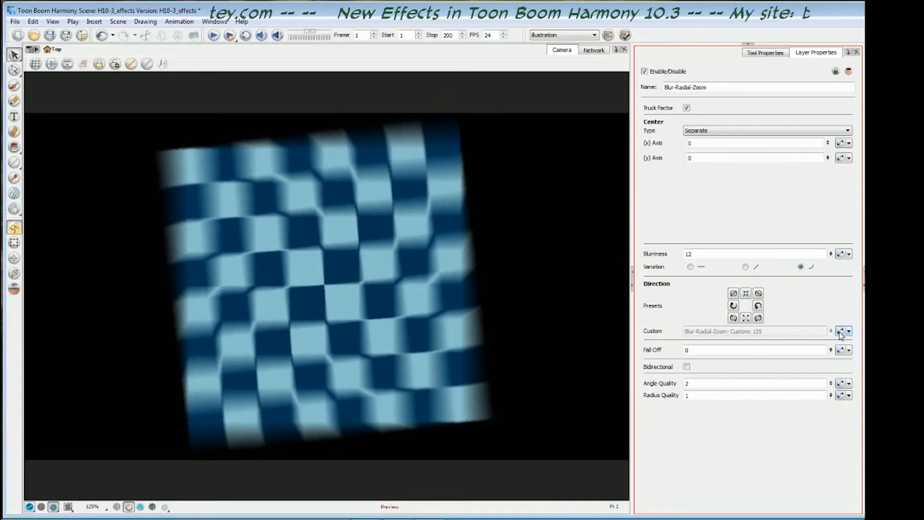
click(841, 331)
drag(733, 145, 623, 141)
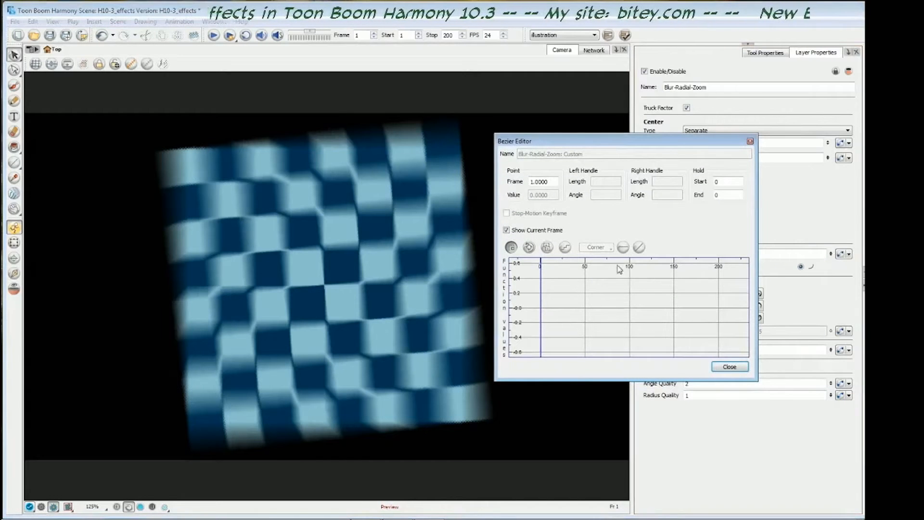
click(729, 366)
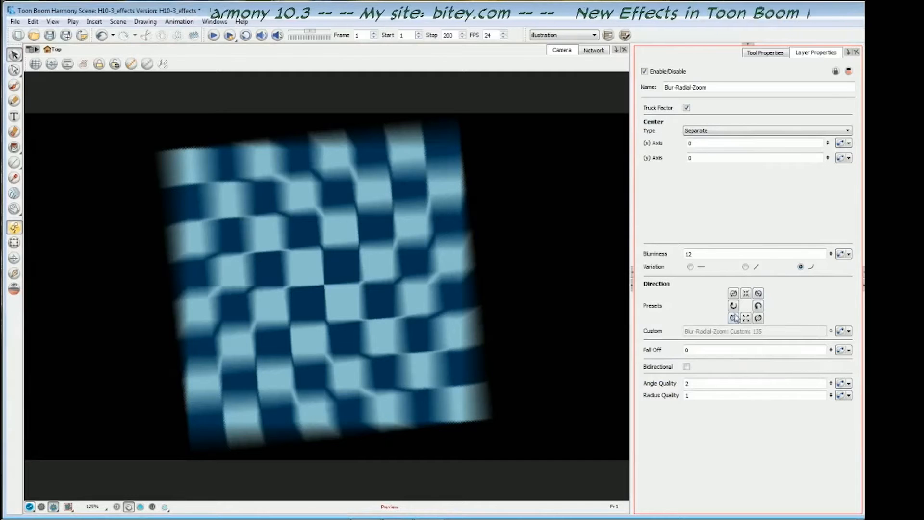
Set Fall Off to 2 for Blur-Radial-Zoom and raise its blurriness to 24 and 66 for comparison
double_click(687, 350)
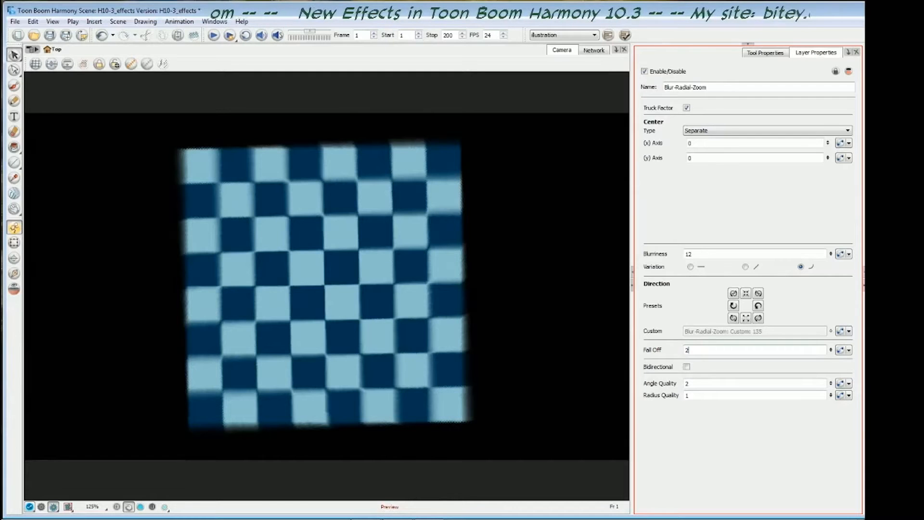
double_click(689, 254)
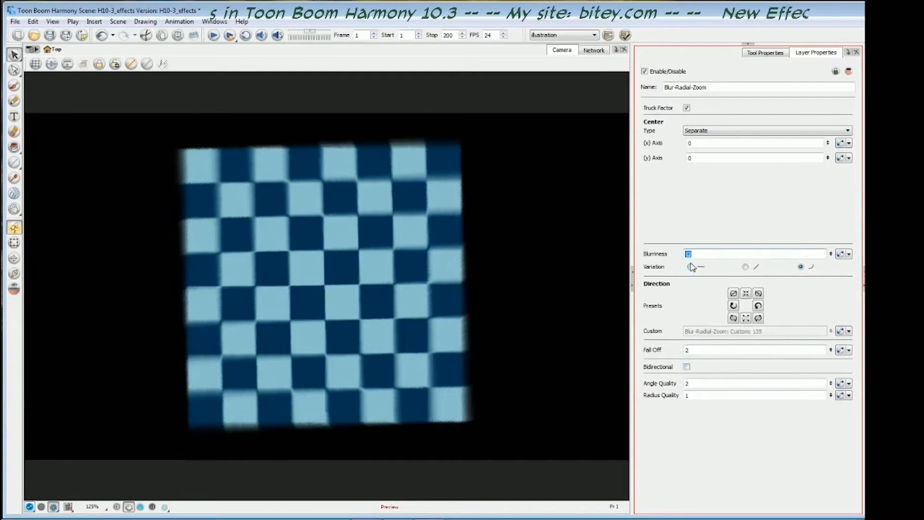
text(24)
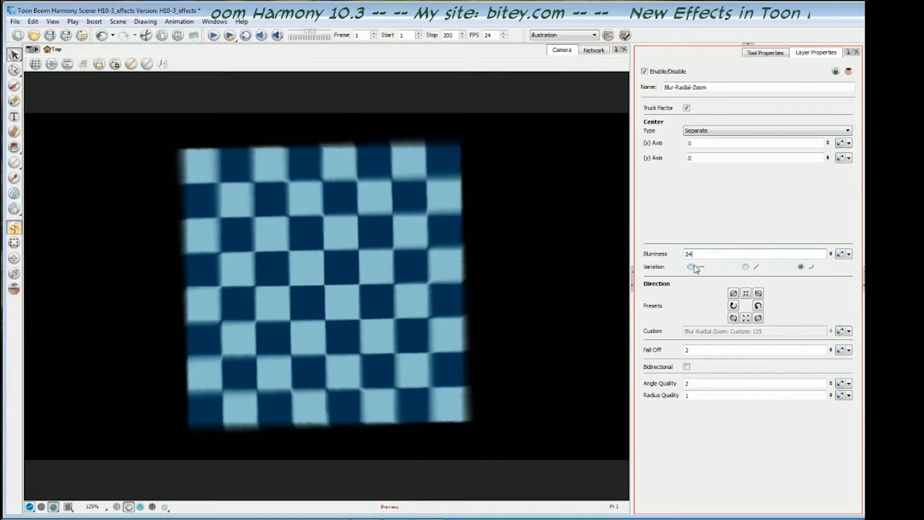
key(Return)
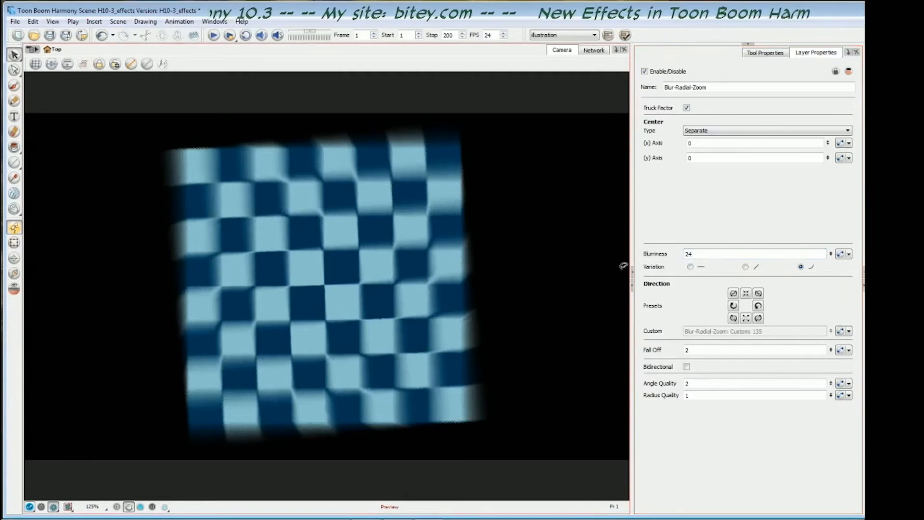
double_click(689, 254)
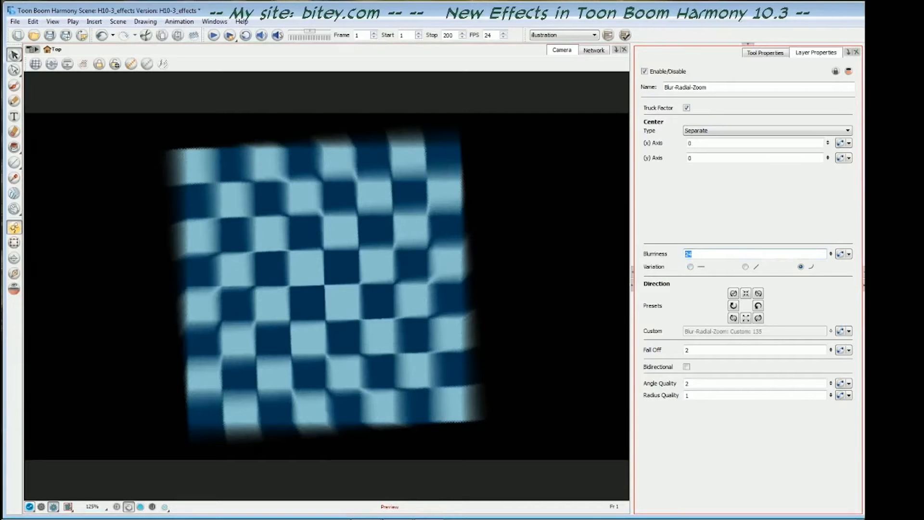
text(65)
key(Return)
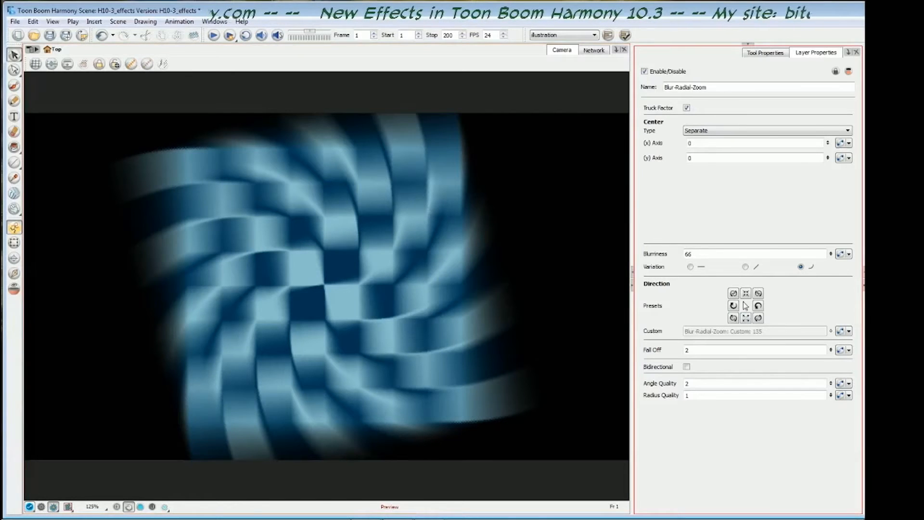
Set the blurriness to 12 and Fall Off to 0 for Blur-Radial-Zoom and apply the inward zoom direction preset (-90)
double_click(688, 254)
key(Return)
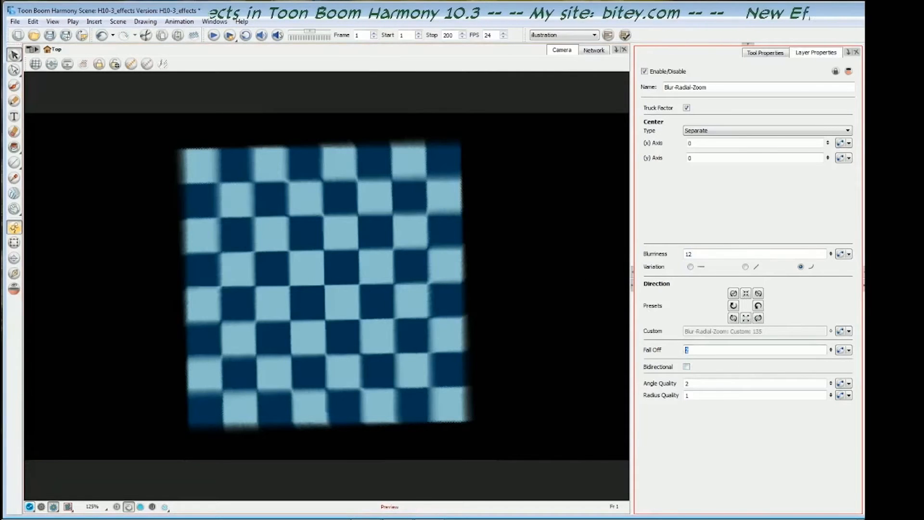
double_click(687, 350)
text(0)
key(Return)
click(759, 295)
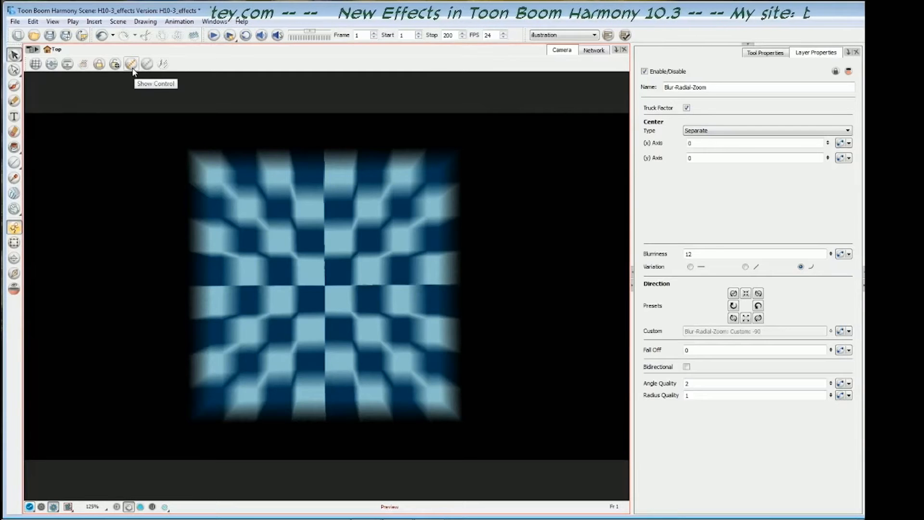
Hide the Camera View toolbar and show it again
right_click(195, 63)
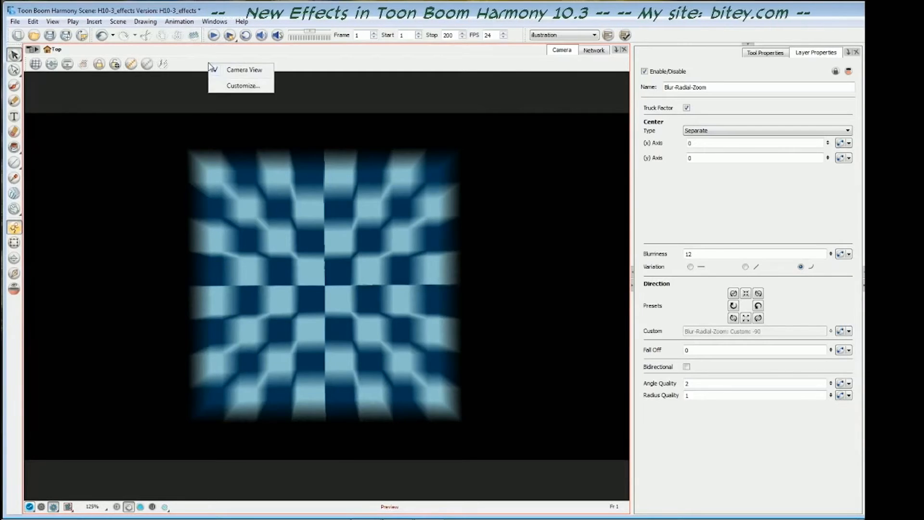
click(249, 73)
right_click(192, 57)
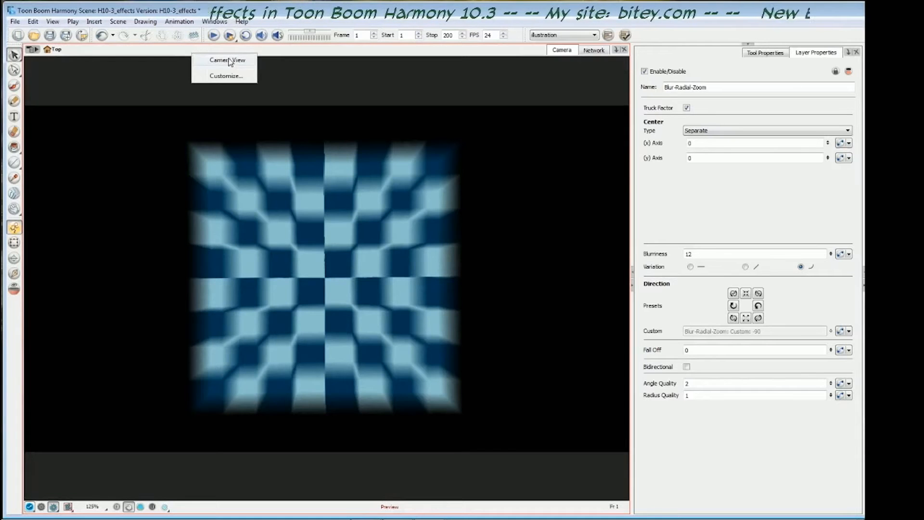
click(219, 61)
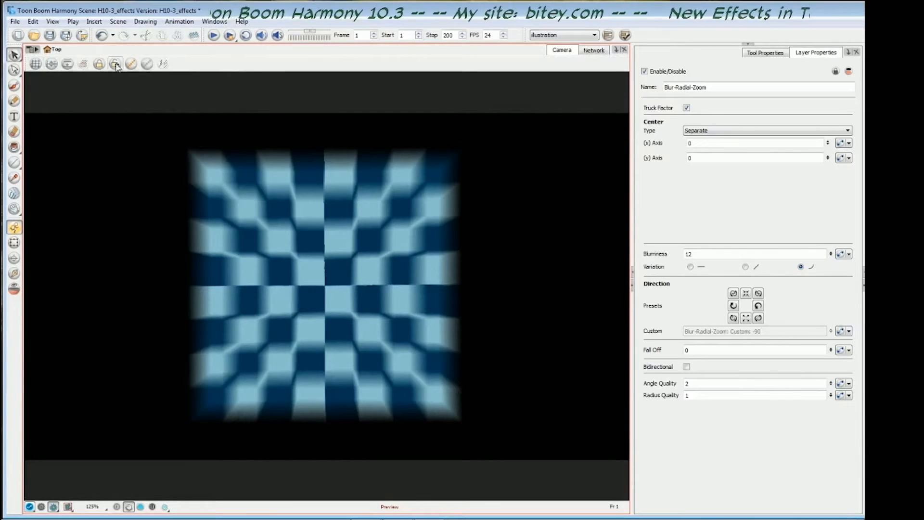
Show the Blur-Radial-Zoom centre control and move it to the chessboard's upper-left area, about 5.3 W and 7.1 N
click(132, 65)
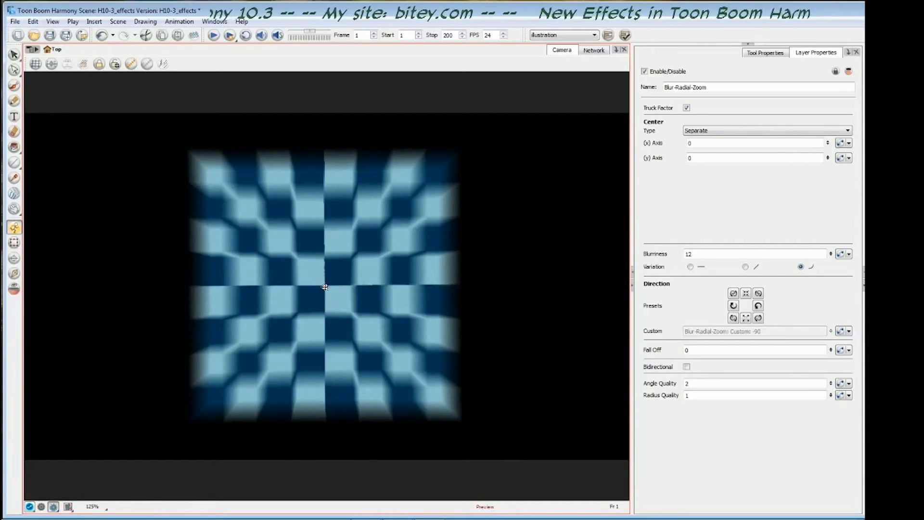
mouse_move(227, 188)
mouse_down()
mouse_move(236, 185)
mouse_move(225, 188)
mouse_up()
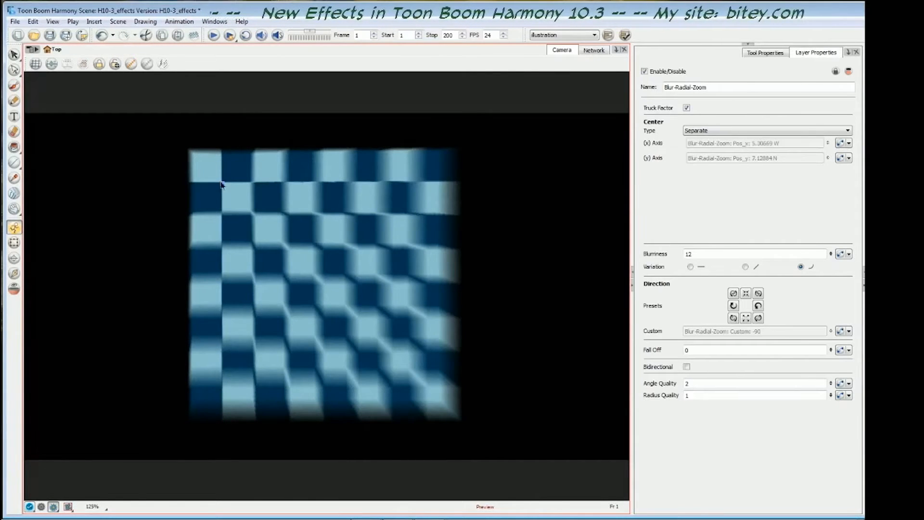
click(212, 171)
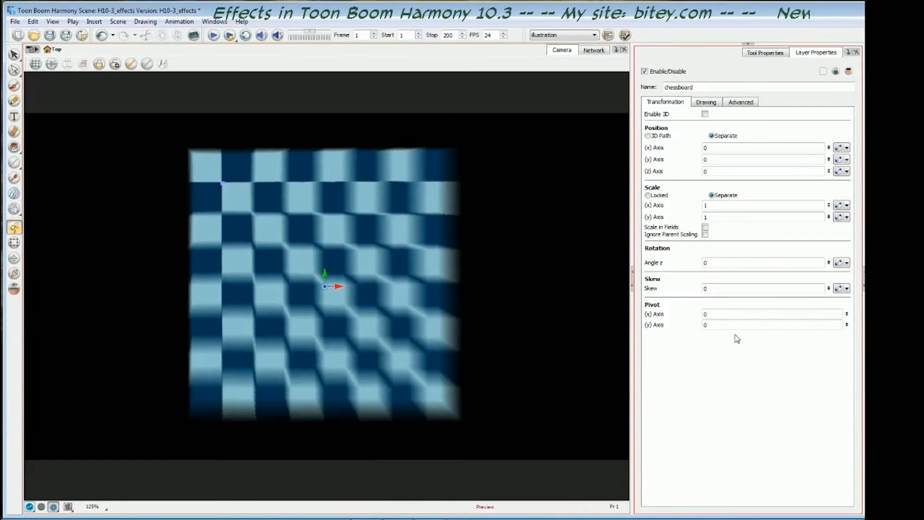
drag(223, 185, 213, 176)
key(ctrl+z)
key(ctrl+z)
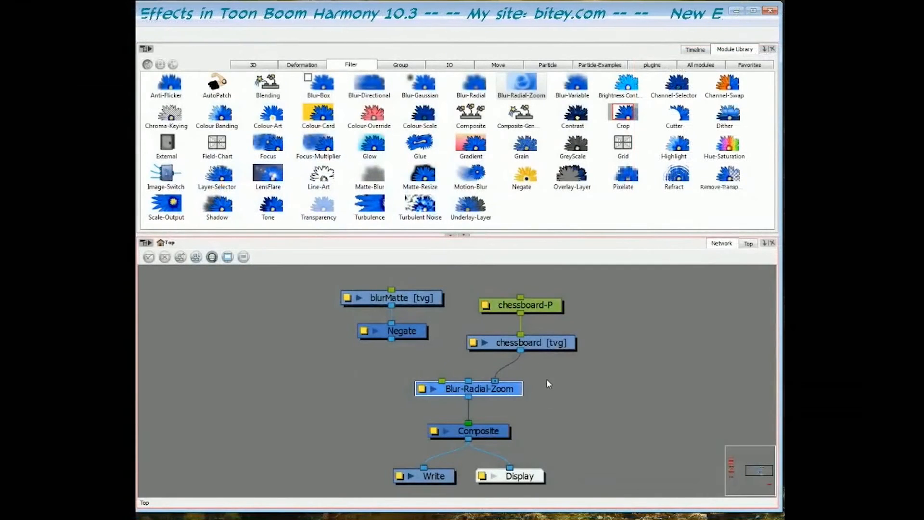
click(551, 382)
click(501, 390)
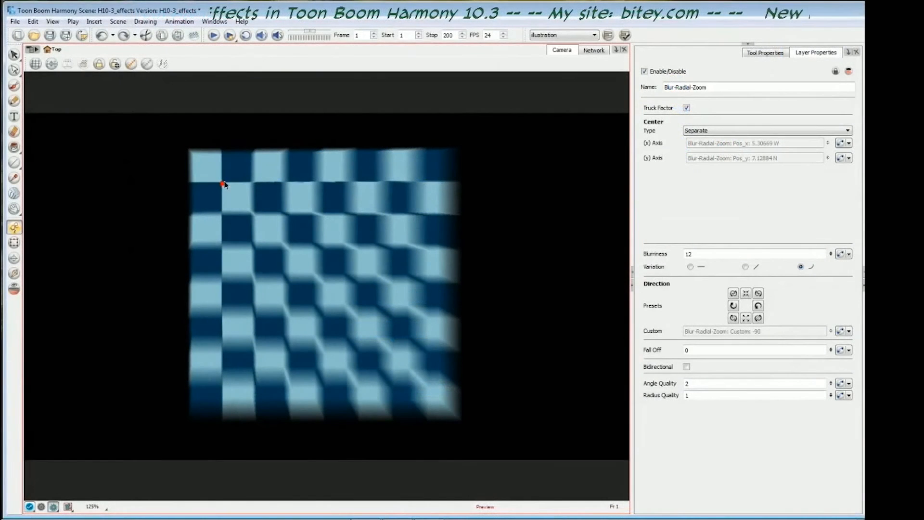
Move the blur centre to the chessboard's upper-left corner, about 7.1 W, 9.4 N, and to its lower-right corner, about 7.1 E, 8.3 S
drag(189, 159, 199, 155)
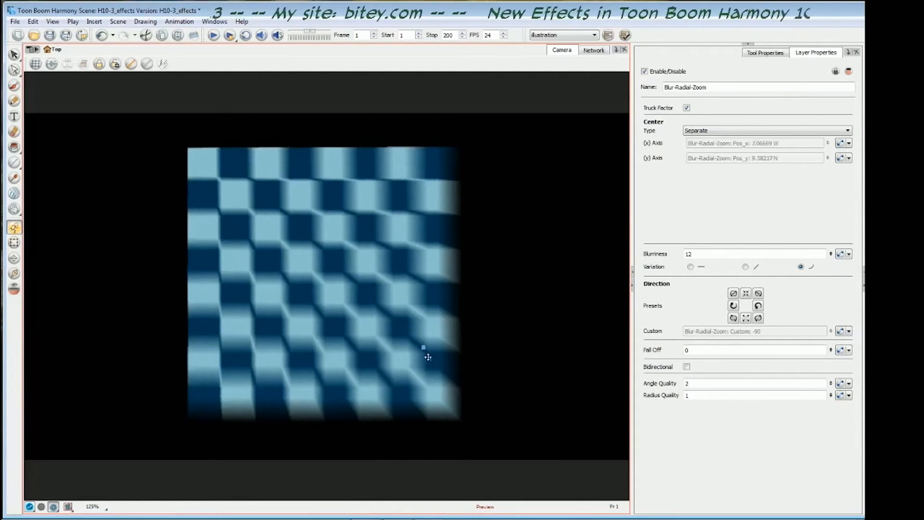
drag(419, 398, 397, 388)
Apply the counter-clockwise rotation preset (180) and move the blur centre to about 1.7 W, 5.5 N on the chessboard
click(759, 306)
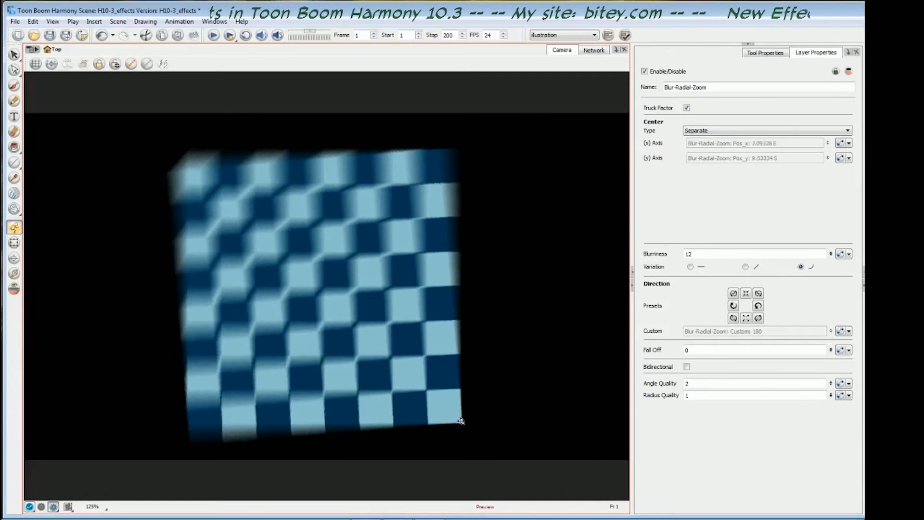
drag(431, 383, 247, 217)
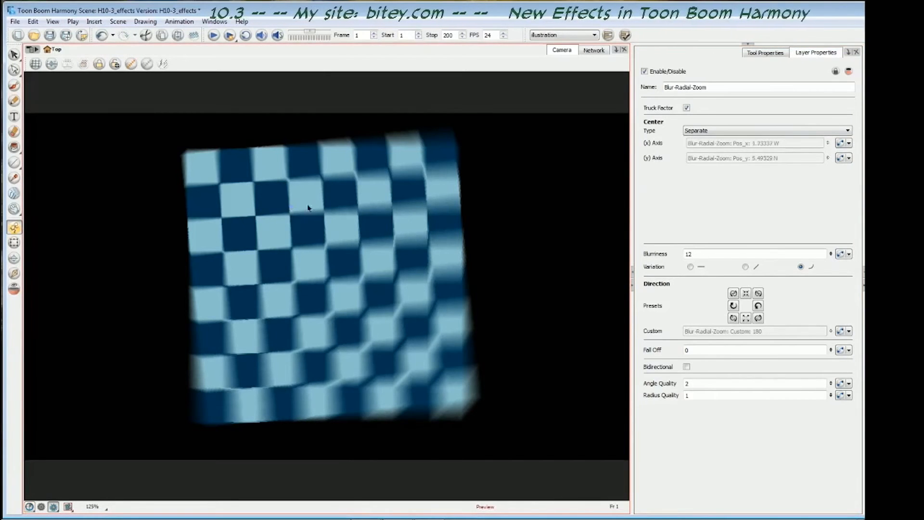
drag(292, 208, 292, 207)
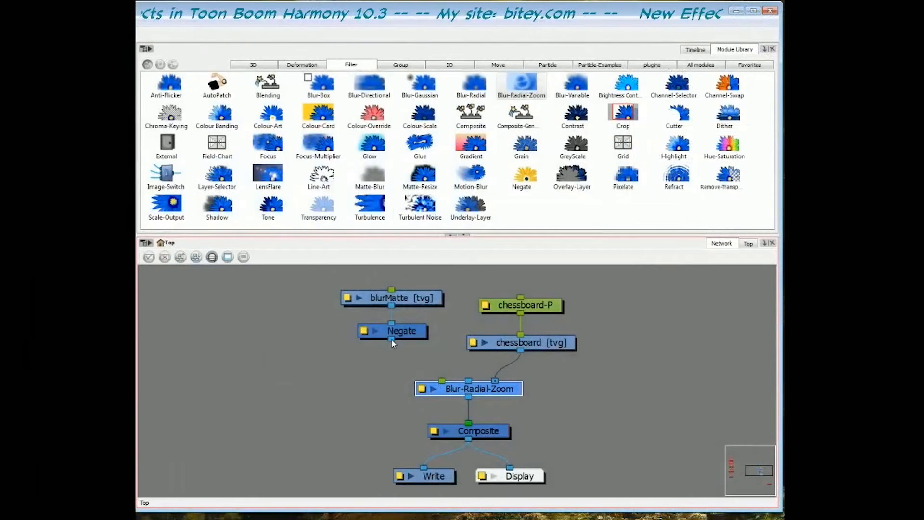
Connect Negate to the matte input of Blur-Radial-Zoom and shift the blurMatte and Negate modules slightly closer to the chessboard modules
drag(392, 339, 468, 381)
drag(313, 288, 416, 336)
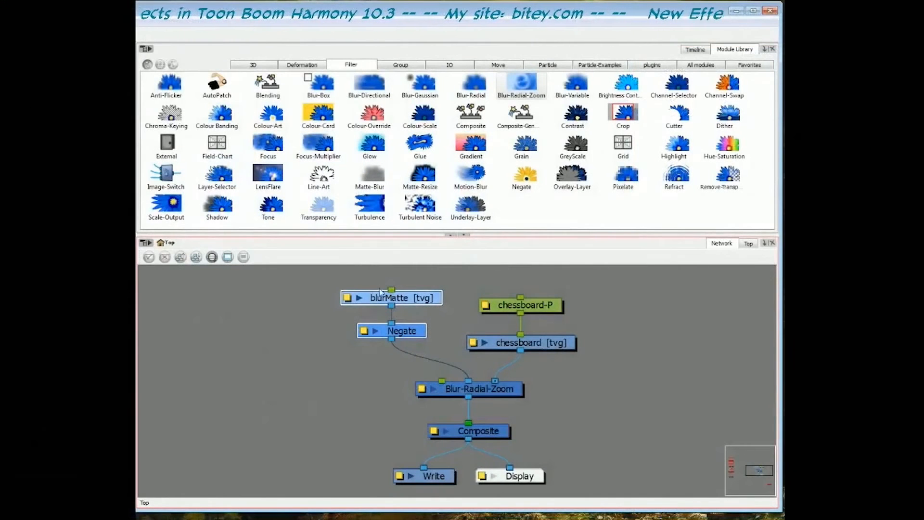
drag(417, 303, 432, 304)
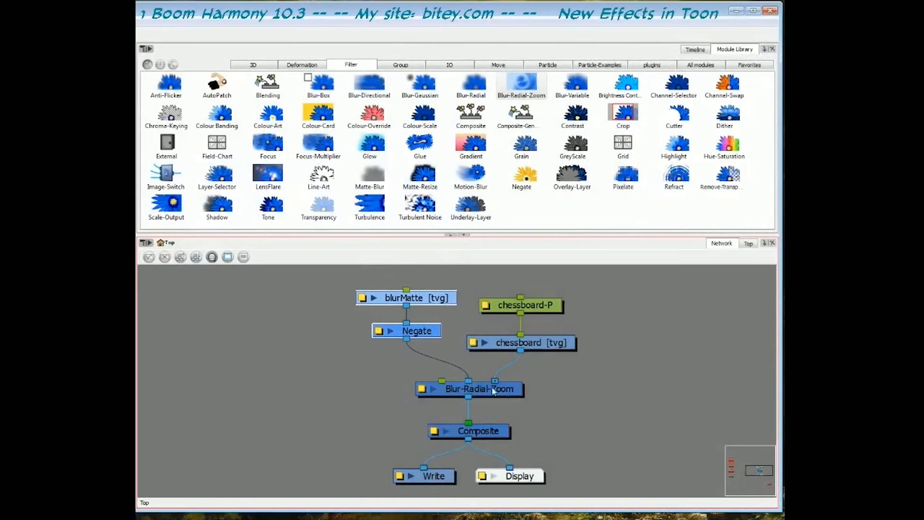
click(482, 394)
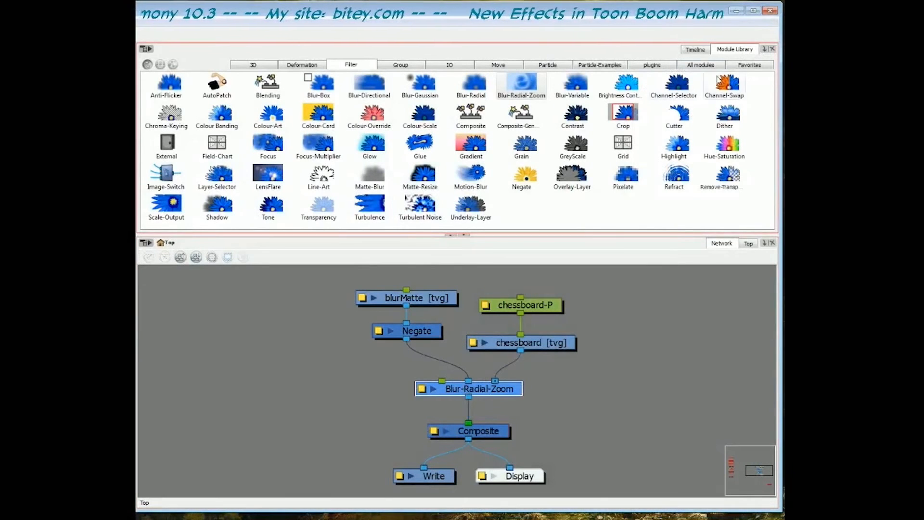
Add a Peg module beside Blur-Radial-Zoom and connect it to that blur's green peg input
click(504, 68)
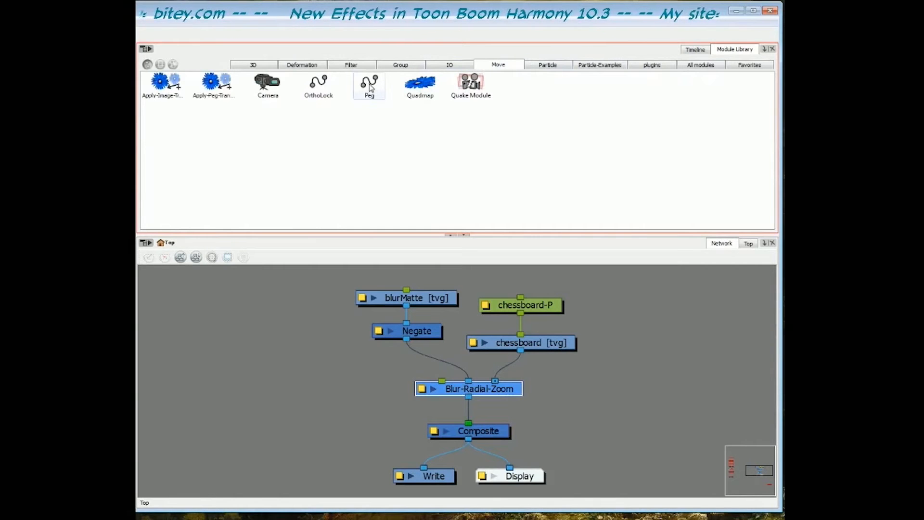
drag(371, 89, 352, 196)
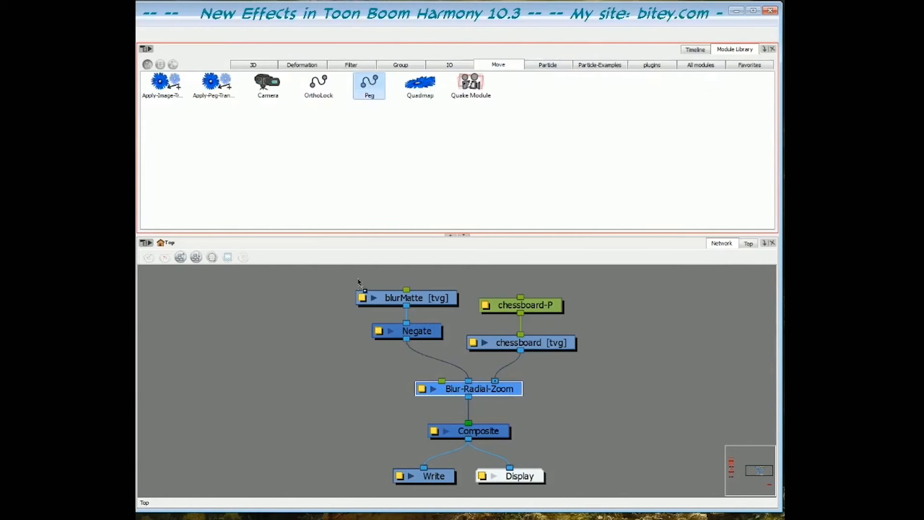
drag(381, 366, 441, 380)
drag(385, 363, 357, 355)
drag(479, 389, 477, 396)
drag(363, 359, 359, 348)
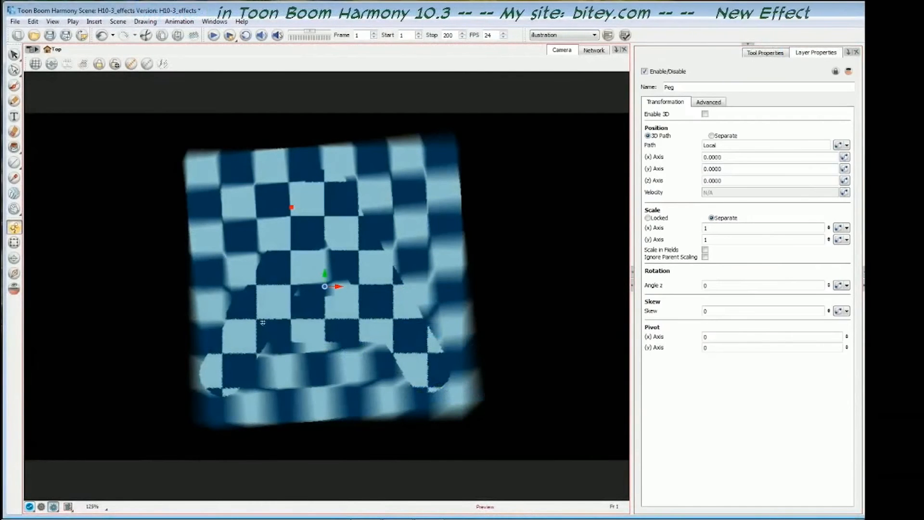
Reposition the peg repeatedly across the chessboard, including about 1.7 E, 1.5 S, to shift the centre of the radial-zoom blur
drag(356, 323, 351, 229)
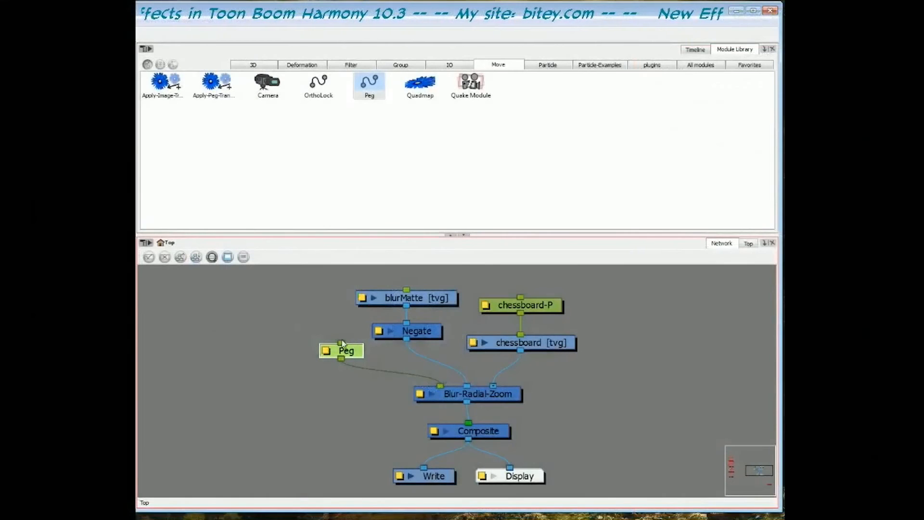
drag(343, 344, 434, 336)
drag(312, 281, 442, 335)
drag(574, 291, 538, 345)
drag(538, 346, 584, 345)
drag(462, 291, 440, 336)
drag(442, 336, 487, 337)
drag(396, 285, 385, 281)
drag(405, 342, 366, 345)
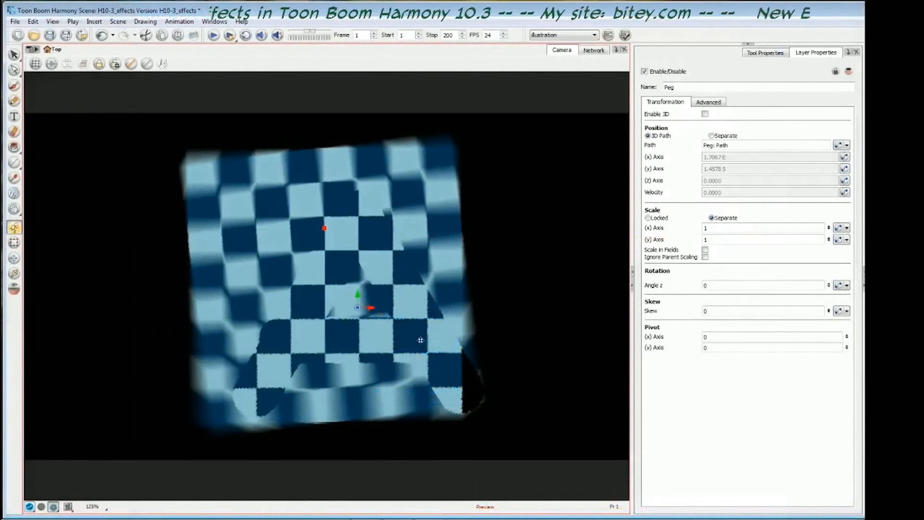
drag(421, 340, 458, 297)
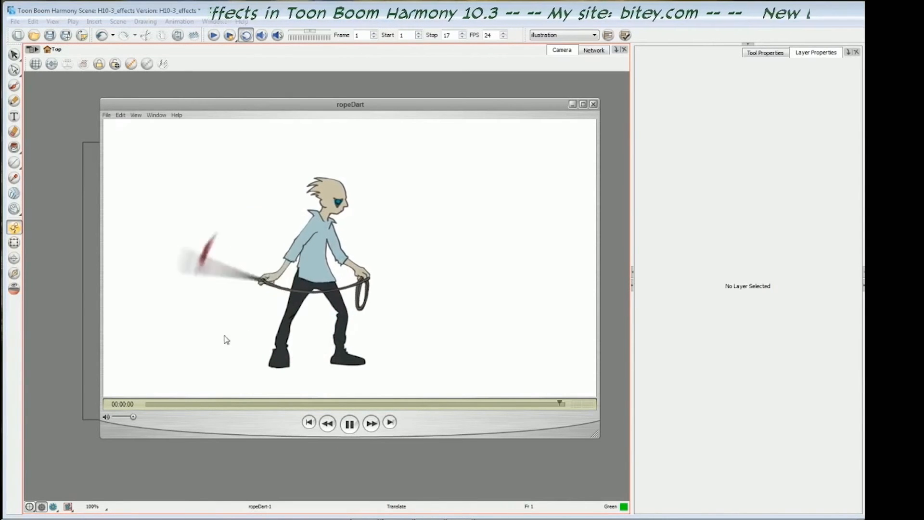
Pause the ropeDart movie and step back nine frames to inspect the blur on the spinning dart
click(345, 424)
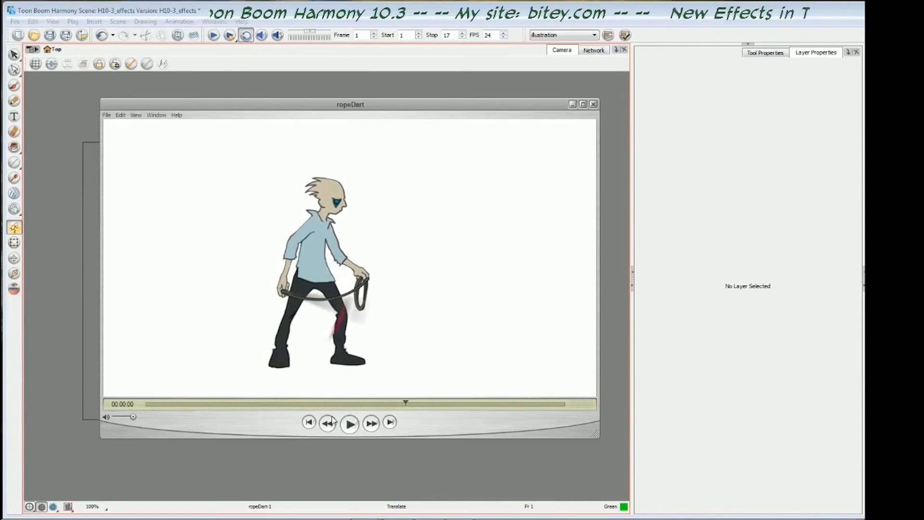
key(Left)
key(Left)
key(Left)
key(Left)
key(Left)
key(Left)
key(Left)
key(Left)
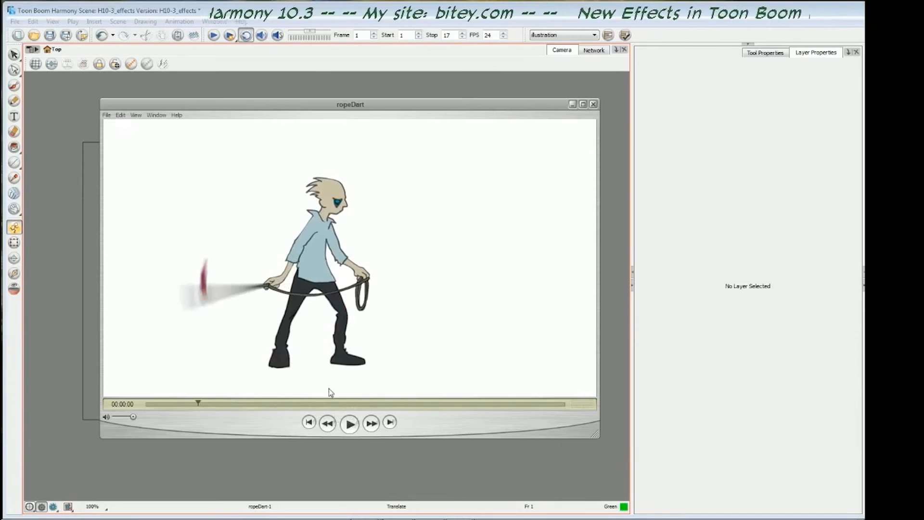
key(Left)
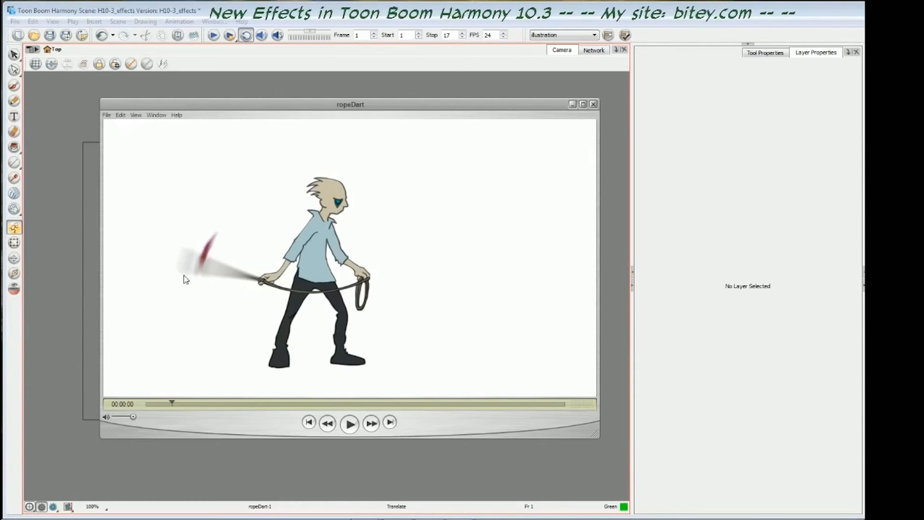
Step the ropeDart movie forward six frames, back six and forward three to examine the dart's radial blur through its swing
key(Right)
key(Right)
key(Right)
key(Right)
key(Right)
key(Right)
key(Left)
key(Left)
key(Left)
key(Left)
key(Left)
key(Left)
key(Right)
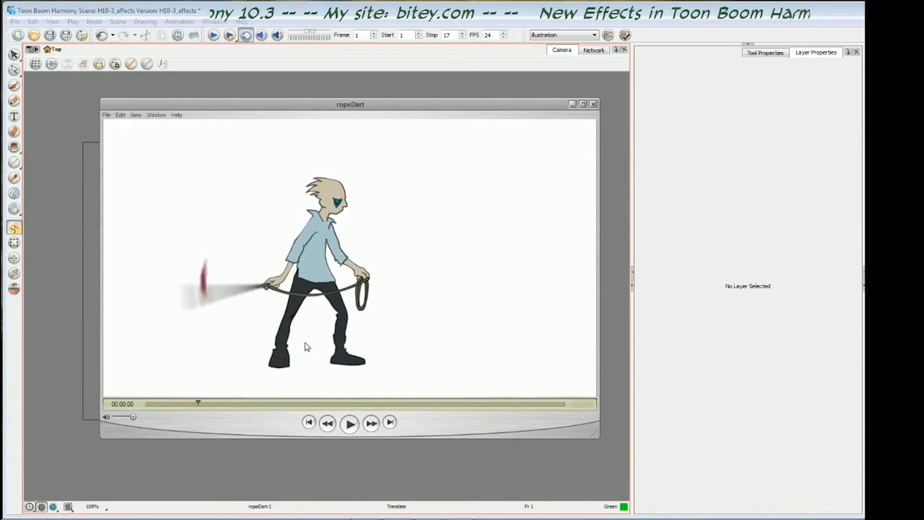
key(Right)
key(Right)
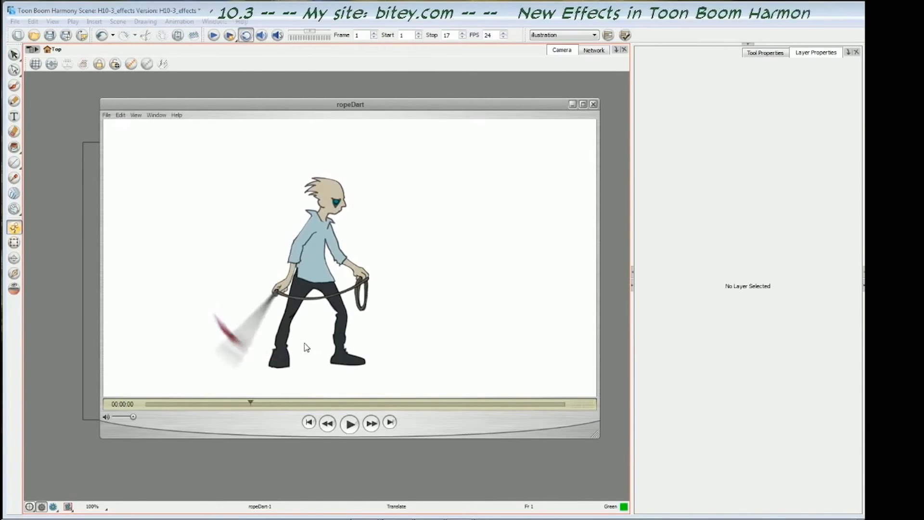
Play the unblurred rope dart scene in Harmony and replay the rendered ropeDart movie for comparison
click(333, 50)
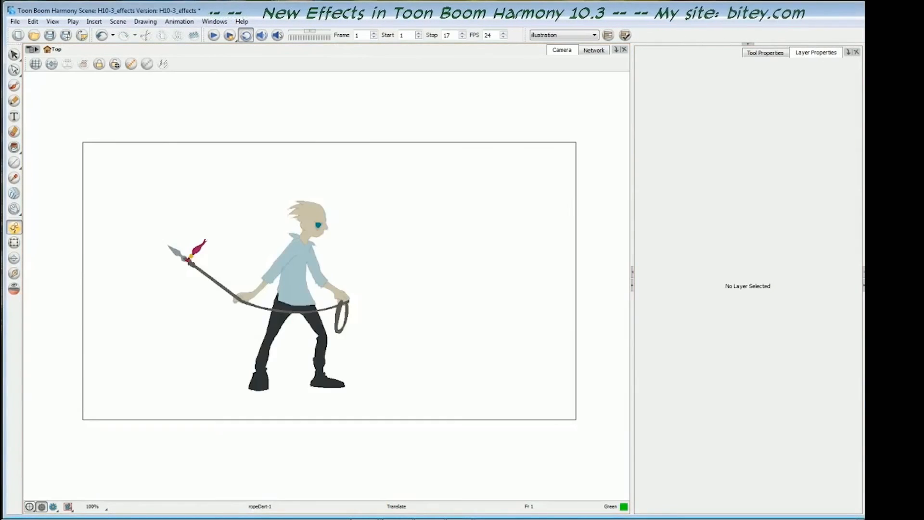
key(alt+s)
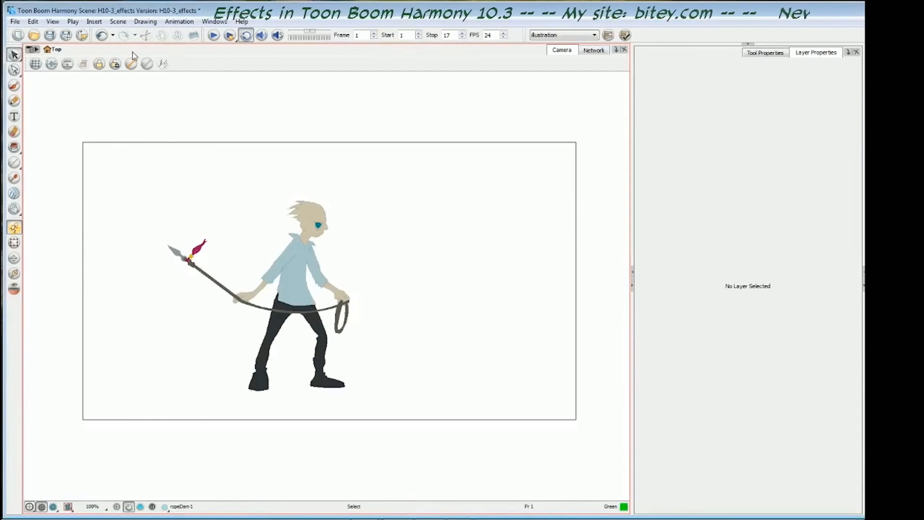
click(214, 36)
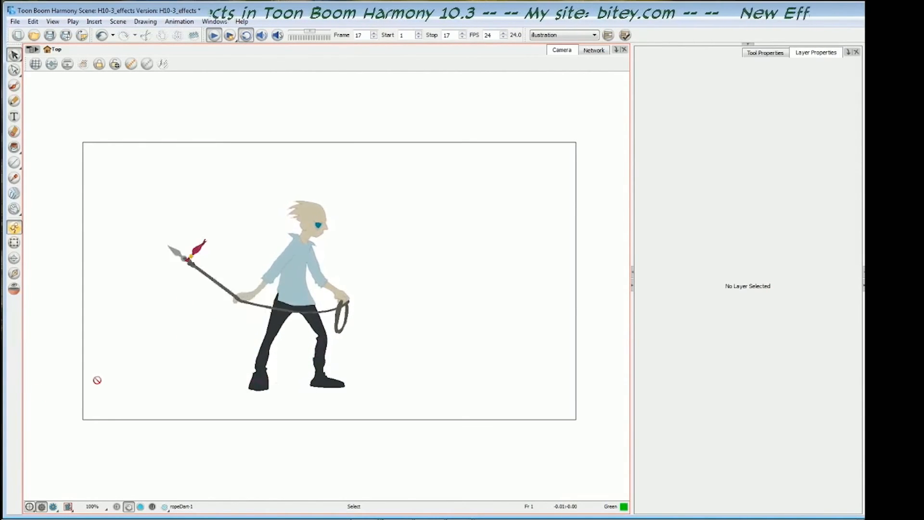
key(Escape)
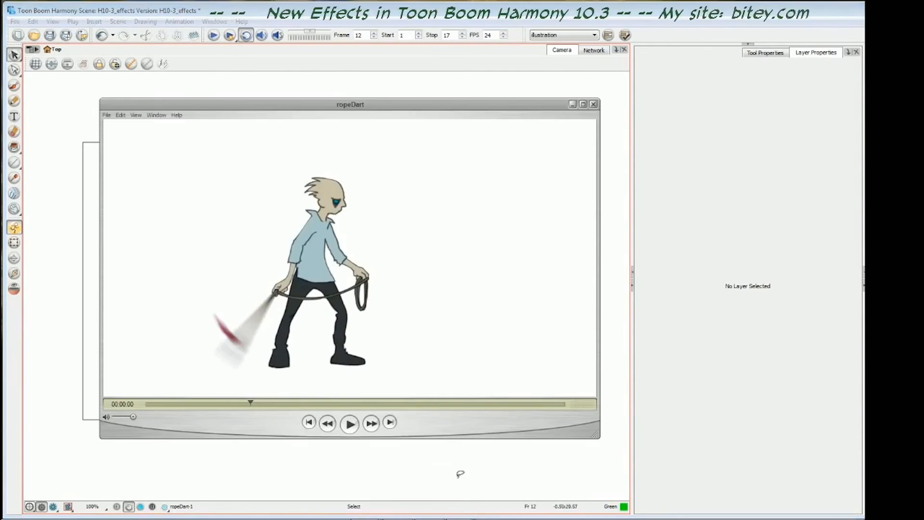
click(350, 430)
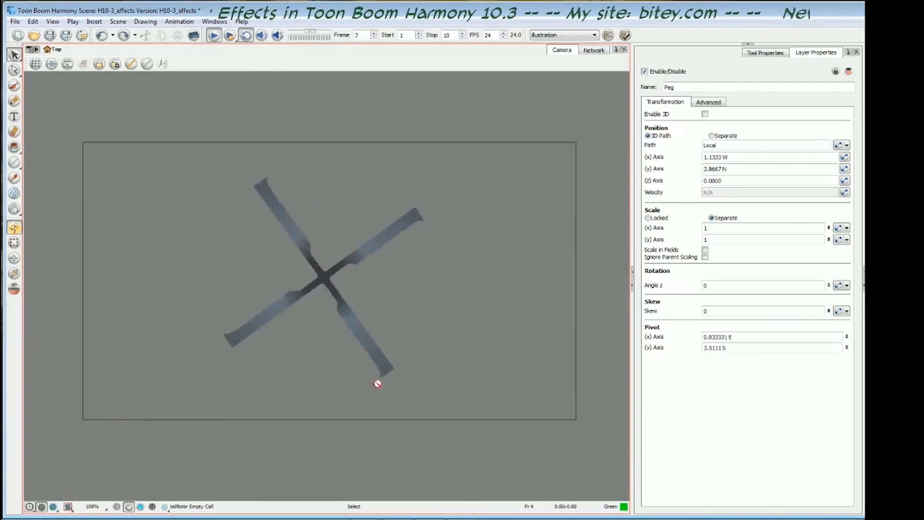
Stop the rotor playback and preview the blurred rotor in render view before returning to the OpenGL view
click(217, 36)
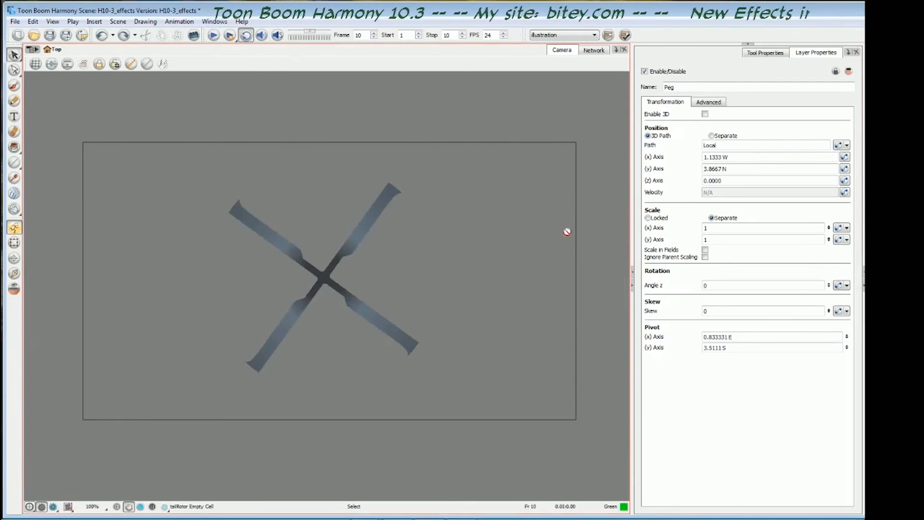
click(69, 507)
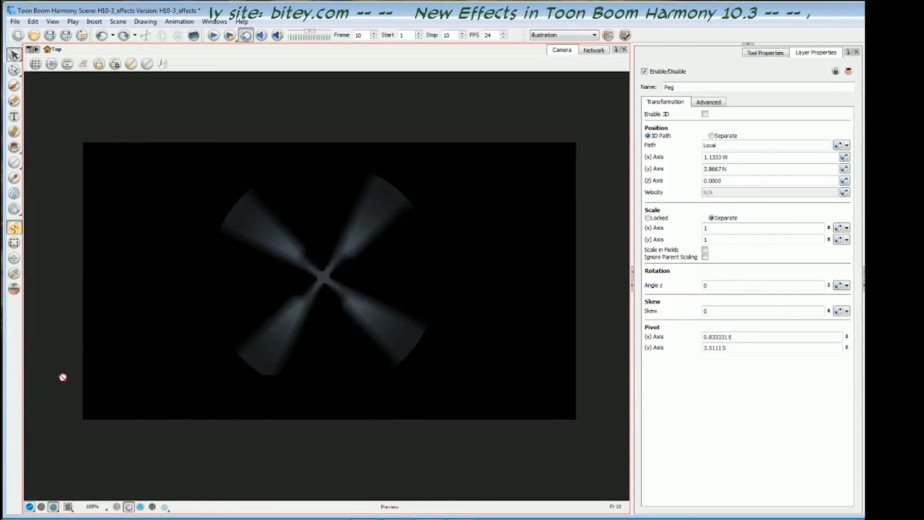
click(42, 507)
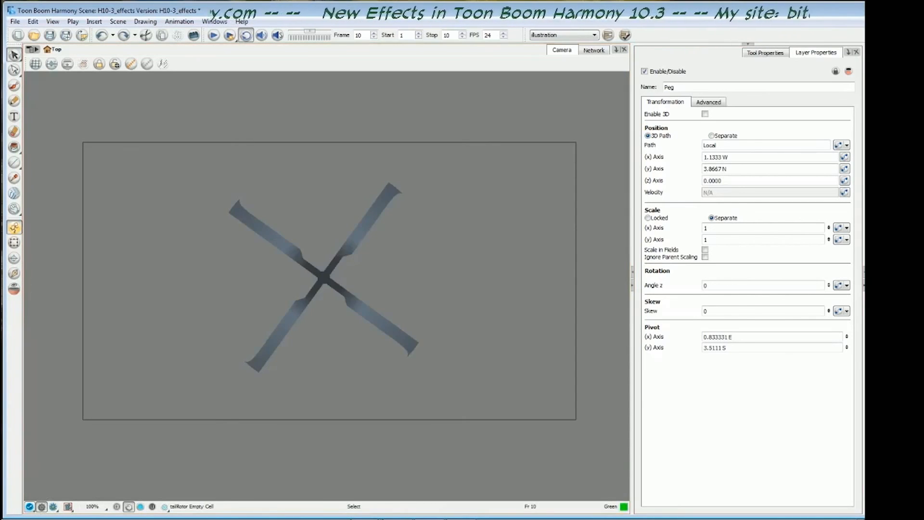
Disable the rotor's Peg and enable mainRotor3D-P, the helicopter and radar drawings, and the tail rotor with its tailRotorRot-P peg
key(ctrl+shift+z)
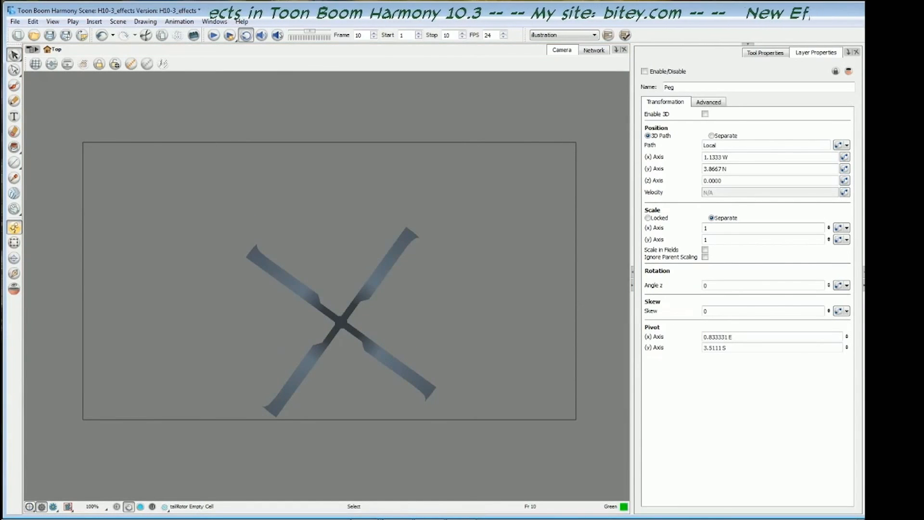
key(ctrl+z)
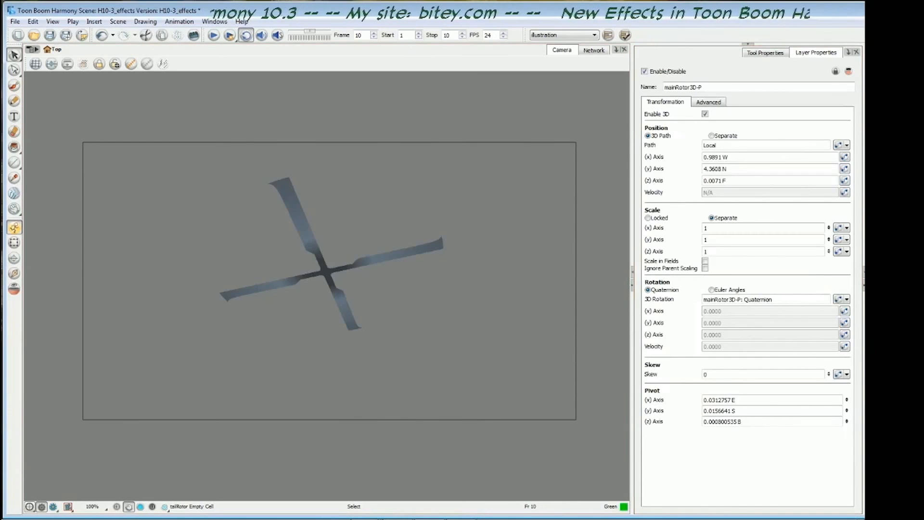
key(ctrl+z)
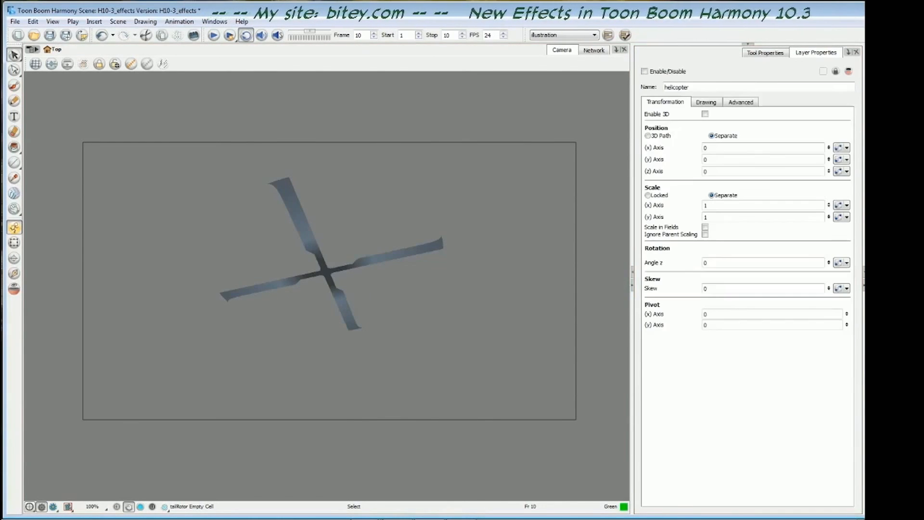
key(ctrl+z)
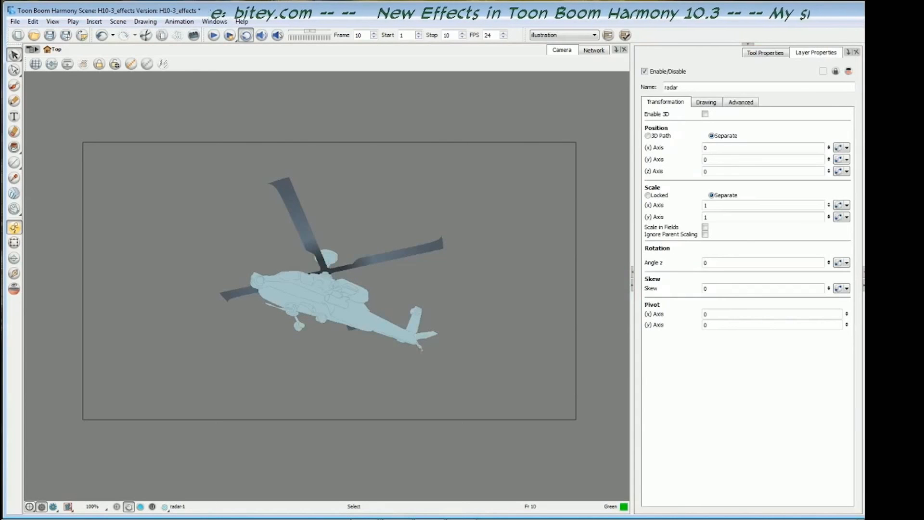
key(ctrl+z)
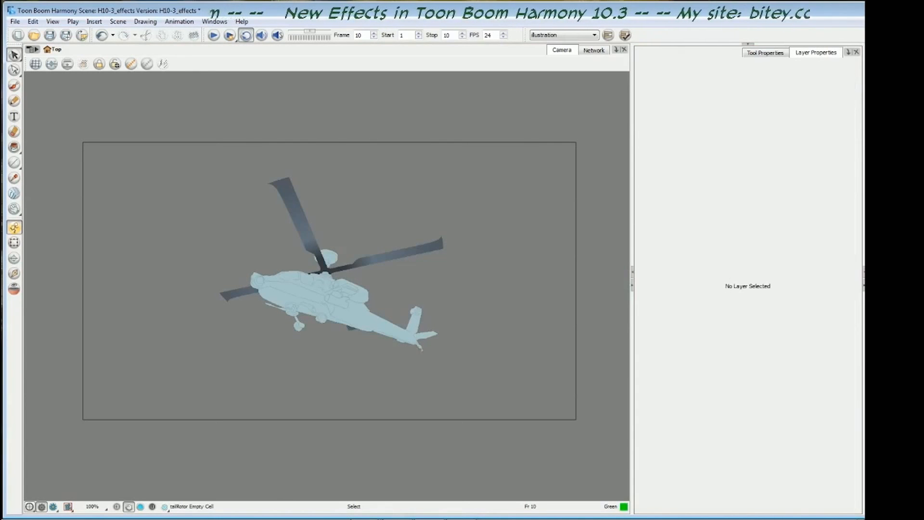
key(ctrl+z)
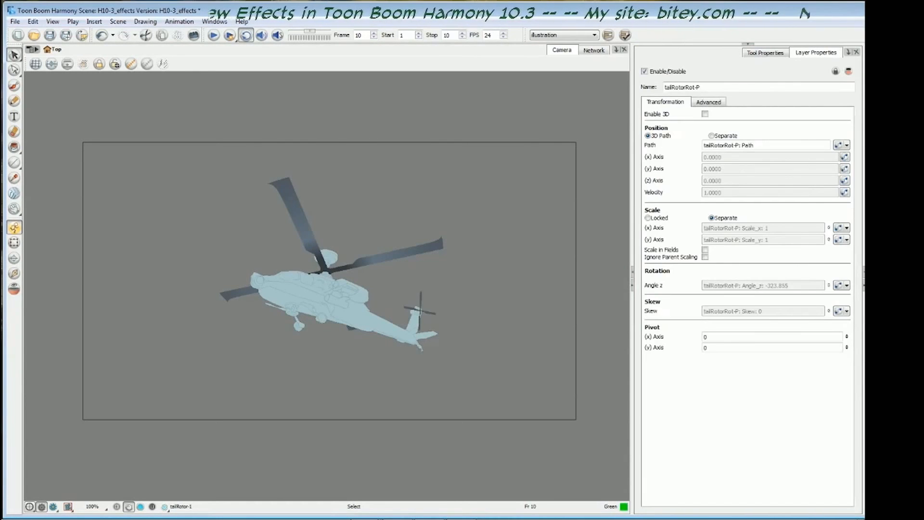
Deselect all layers and briefly play the assembled helicopter animation to check both rotors
key(Escape)
click(214, 35)
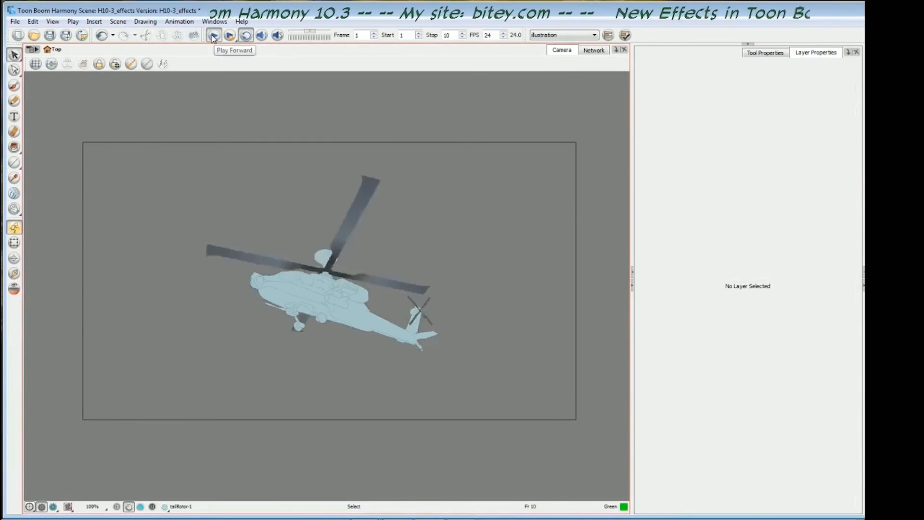
click(210, 35)
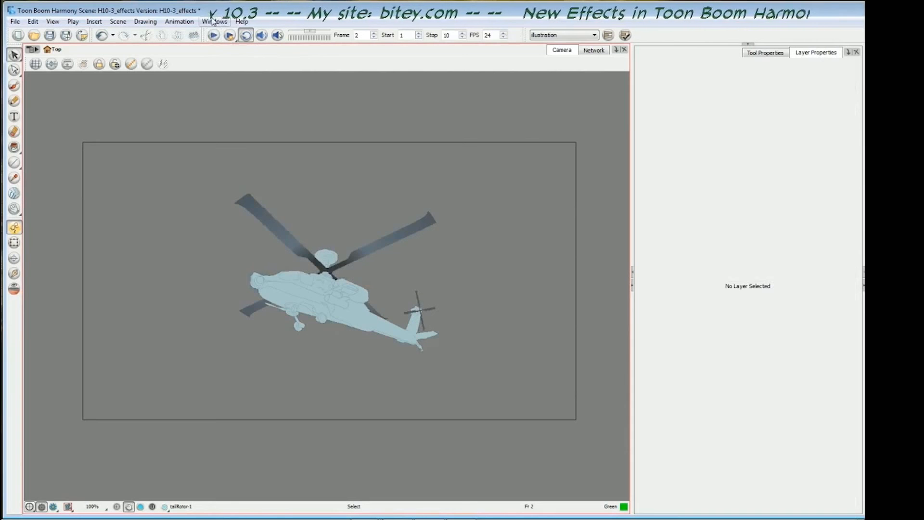
Switch to the rendered spaceWarp movie, move its window slightly lower and scrub through to the end to examine the star-streak blur
click(337, 519)
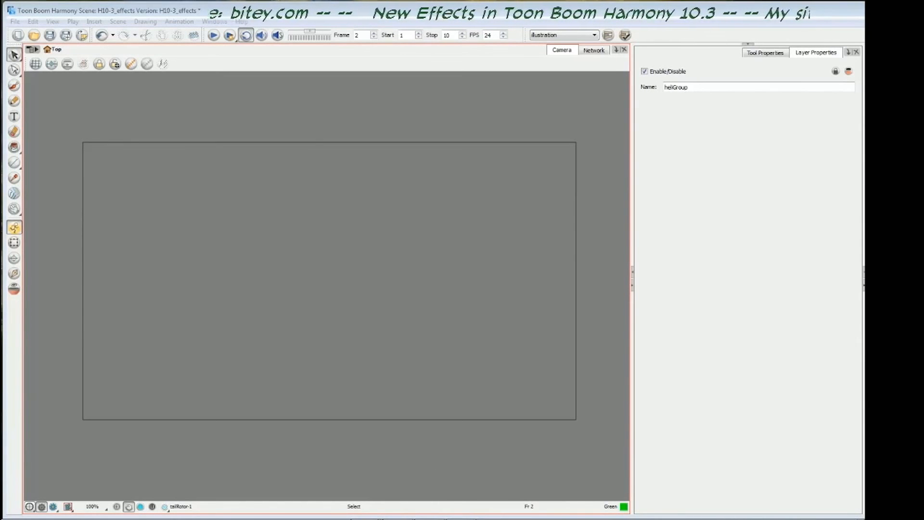
key(alt+Tab)
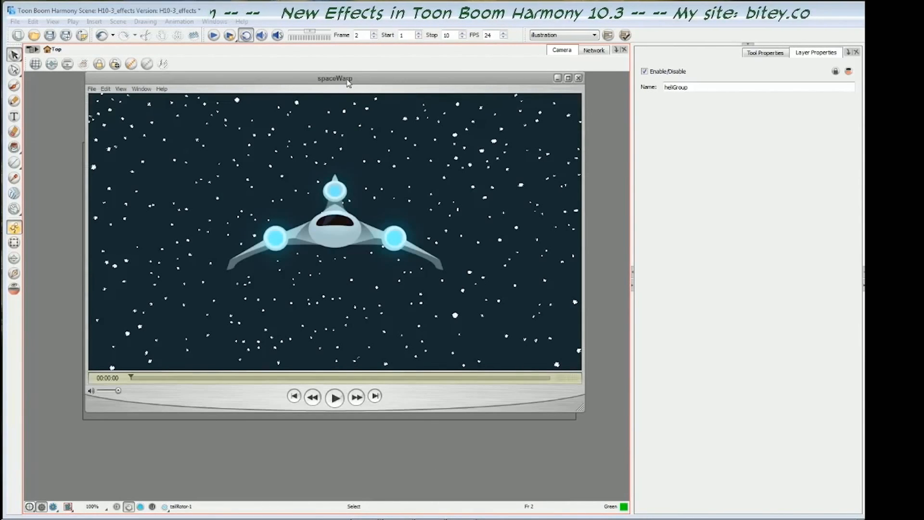
drag(347, 84, 347, 111)
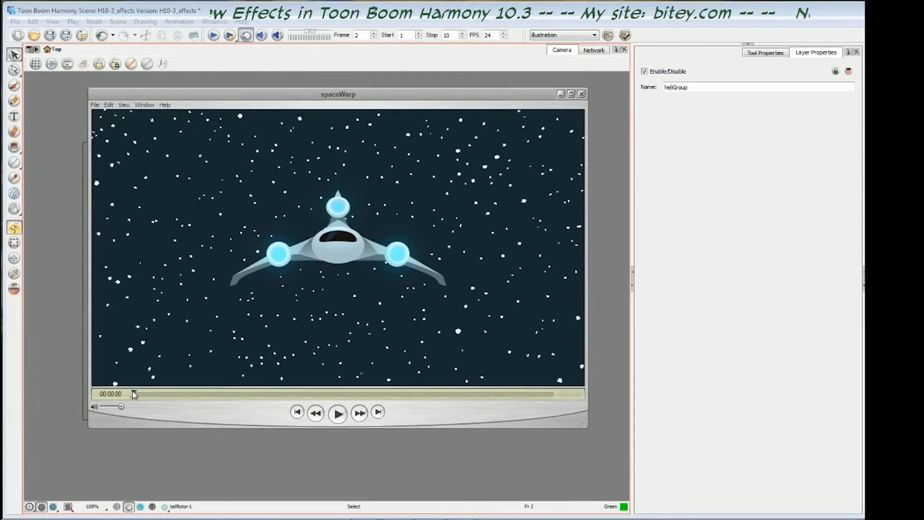
mouse_move(213, 393)
mouse_down()
mouse_move(530, 396)
mouse_move(113, 393)
mouse_move(510, 392)
mouse_move(154, 391)
mouse_up()
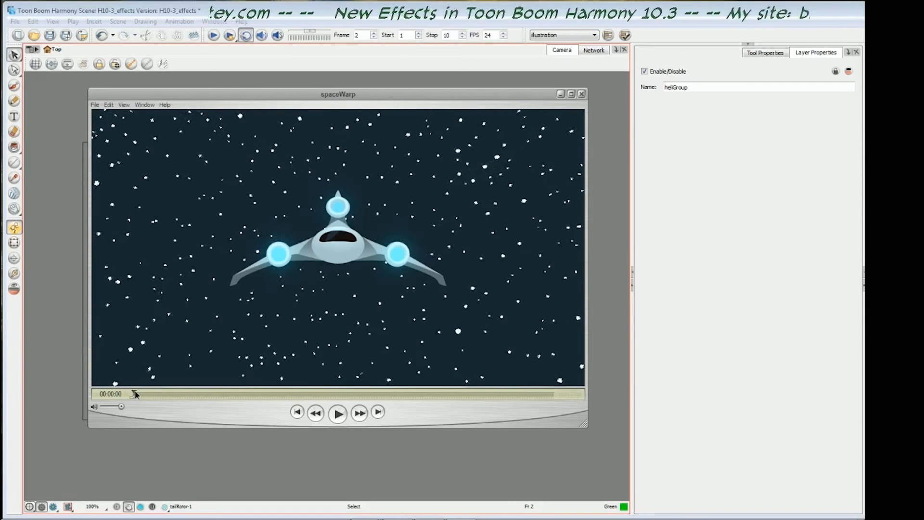
drag(162, 394, 597, 391)
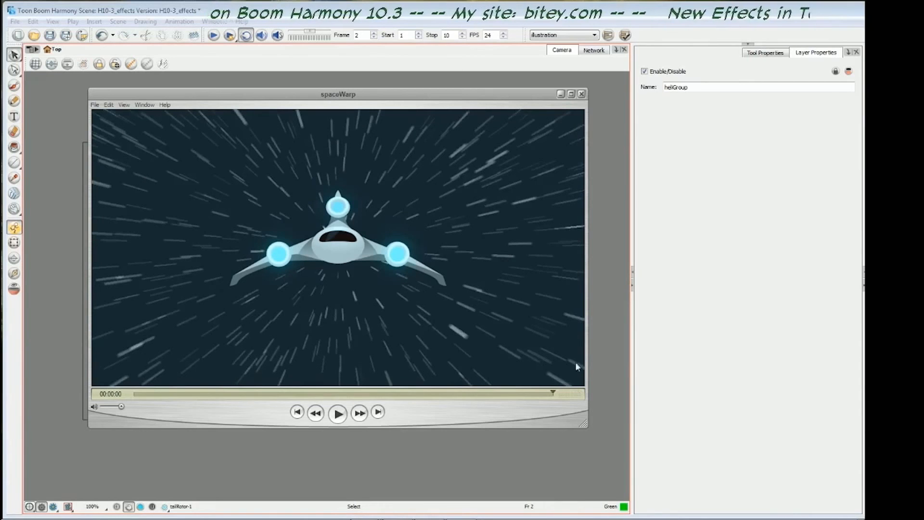